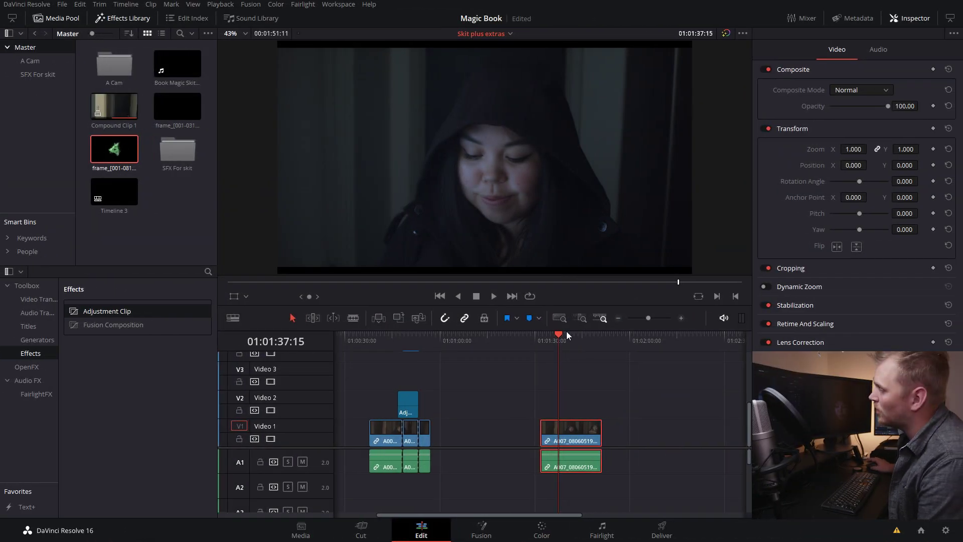
Scrub to the book opening and compare the green grade against the ungraded image with color bypass.
drag(555, 337, 576, 345)
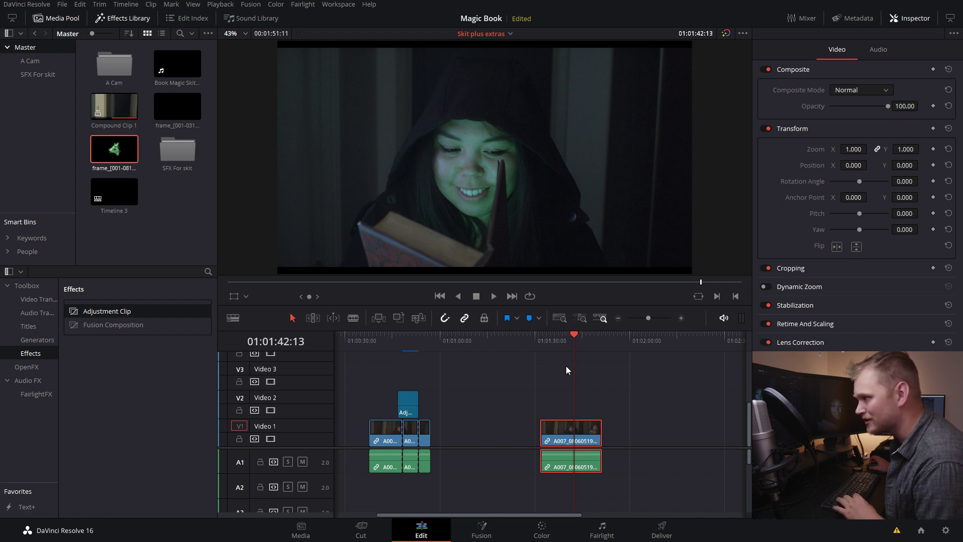
scroll(566, 370, up, 2)
click(535, 338)
drag(535, 338, 546, 338)
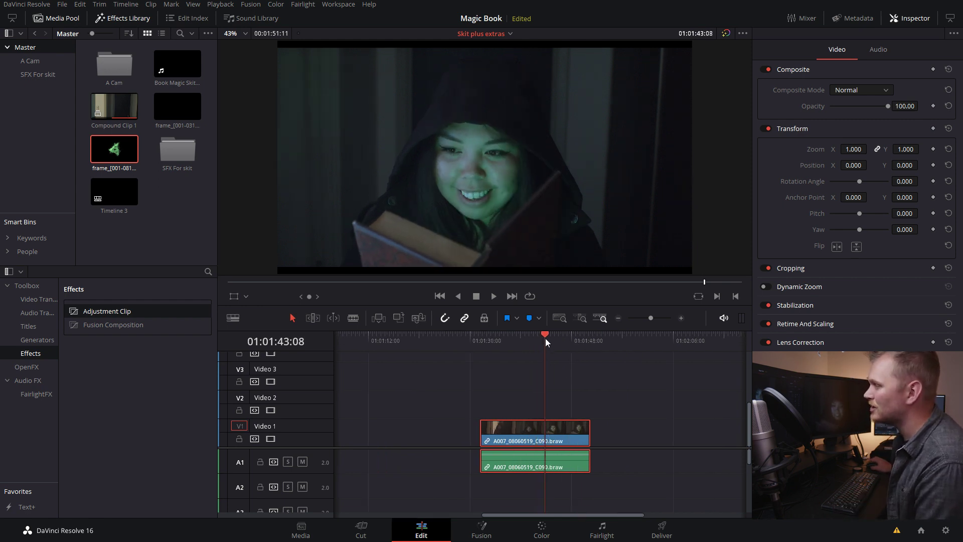
click(723, 34)
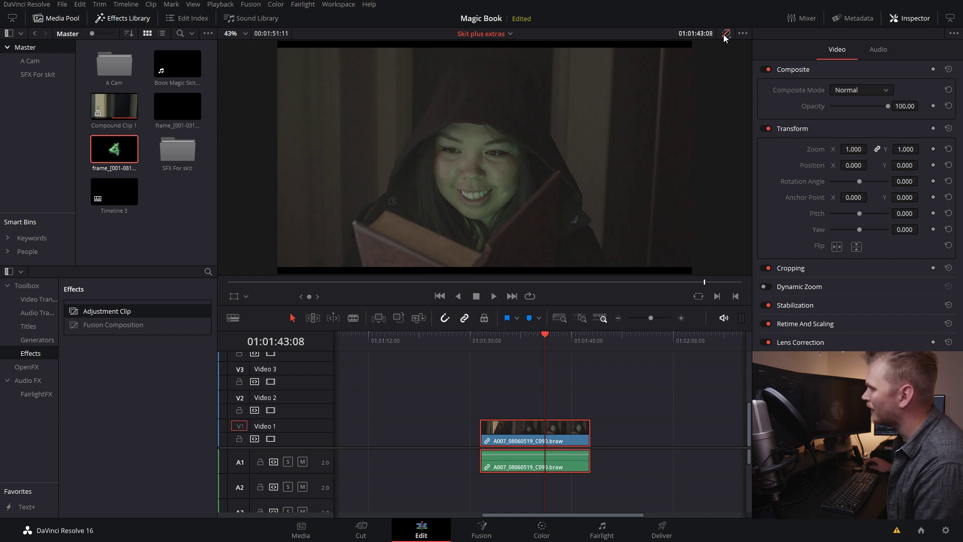
click(724, 36)
Turn the A007 book-opening clip into a compound clip named Compound Clip 2.
drag(548, 335, 557, 357)
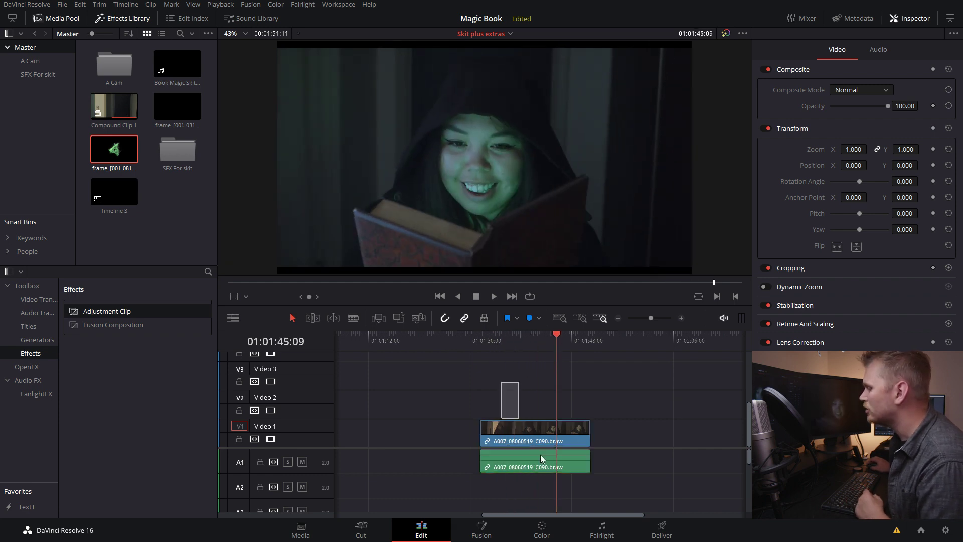
right_click(541, 441)
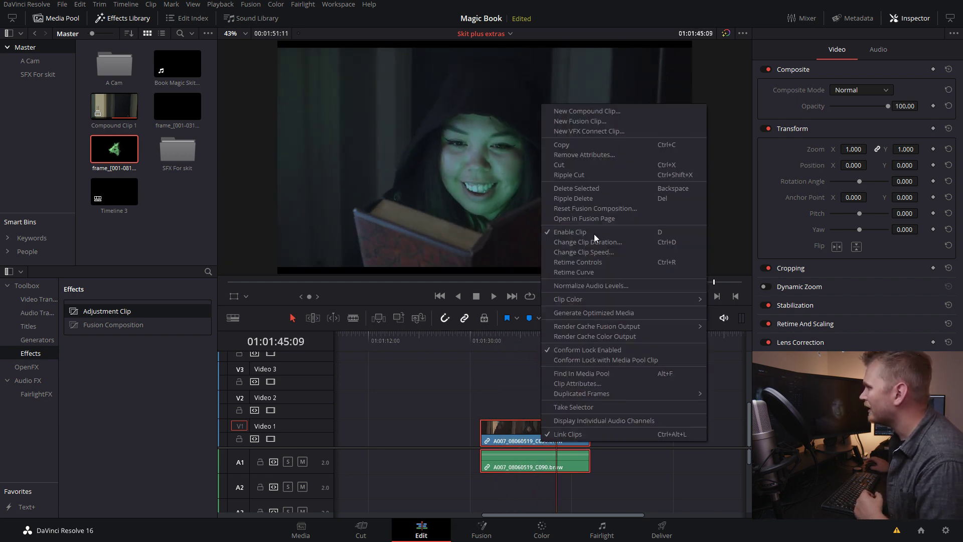
click(579, 112)
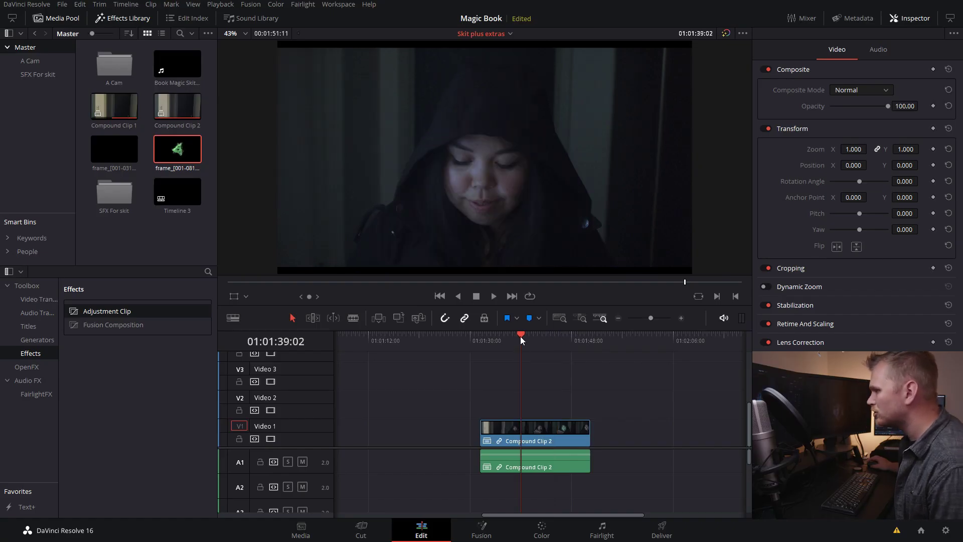
Cut Compound Clip 2 at 01:01:47:12 where the book comes up, then play on from the opening.
drag(520, 336, 528, 337)
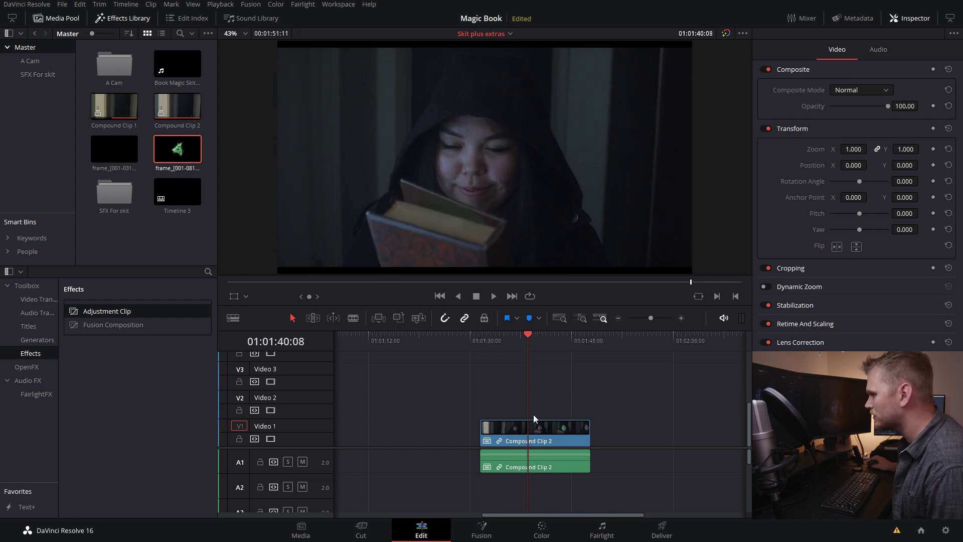
key(ctrl+backslash)
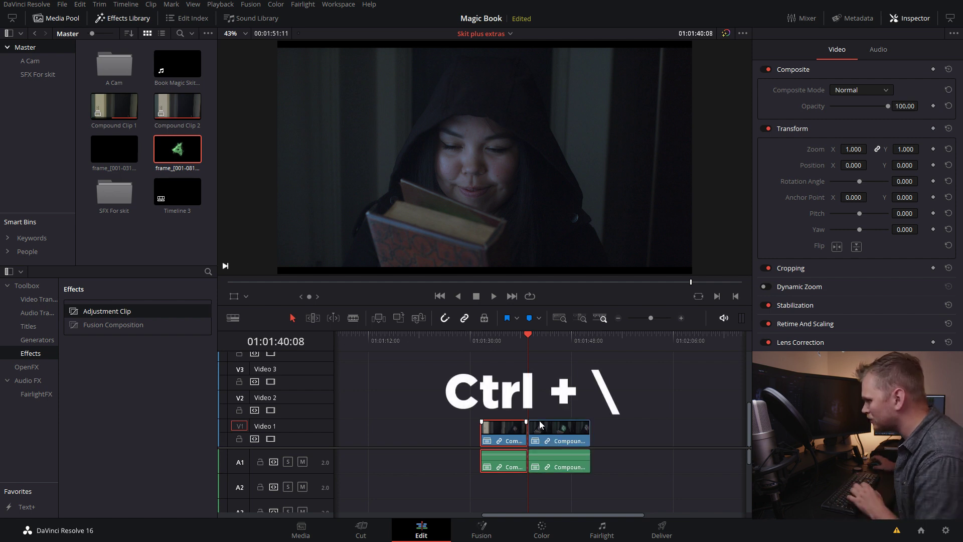
click(539, 342)
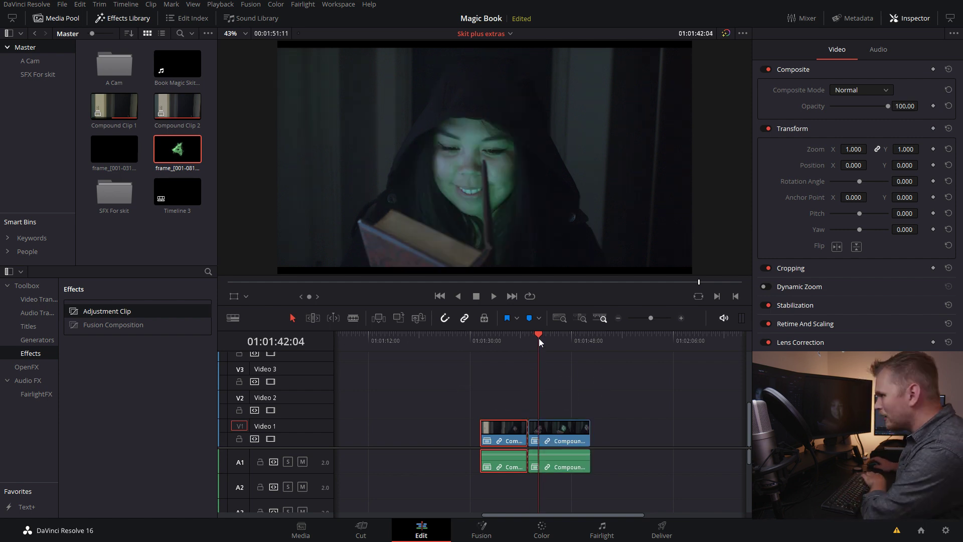
key(space)
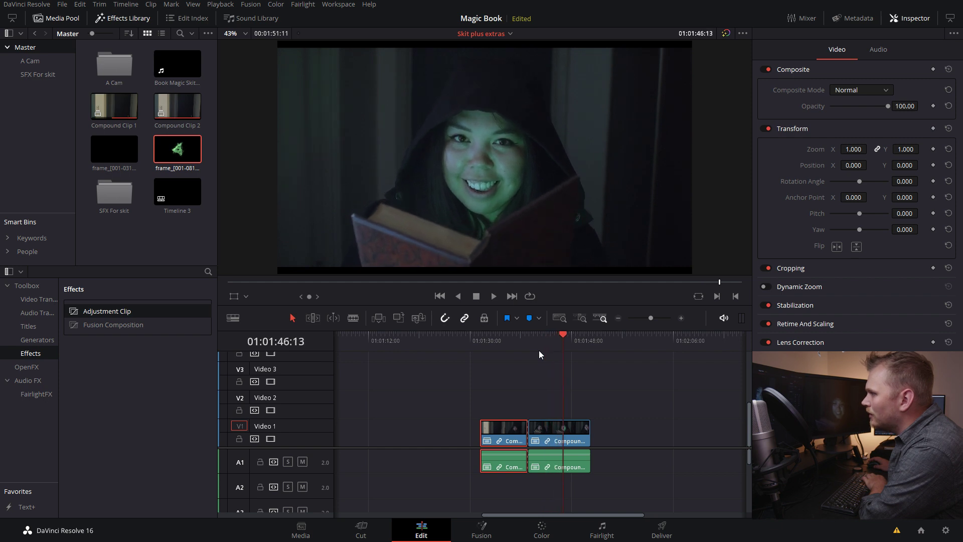
key(space)
Find the second cut point frame by frame and select the second piece where the book opens.
key(Left)
key(Left)
key(Left)
key(Left)
key(Left)
key(Left)
key(Left)
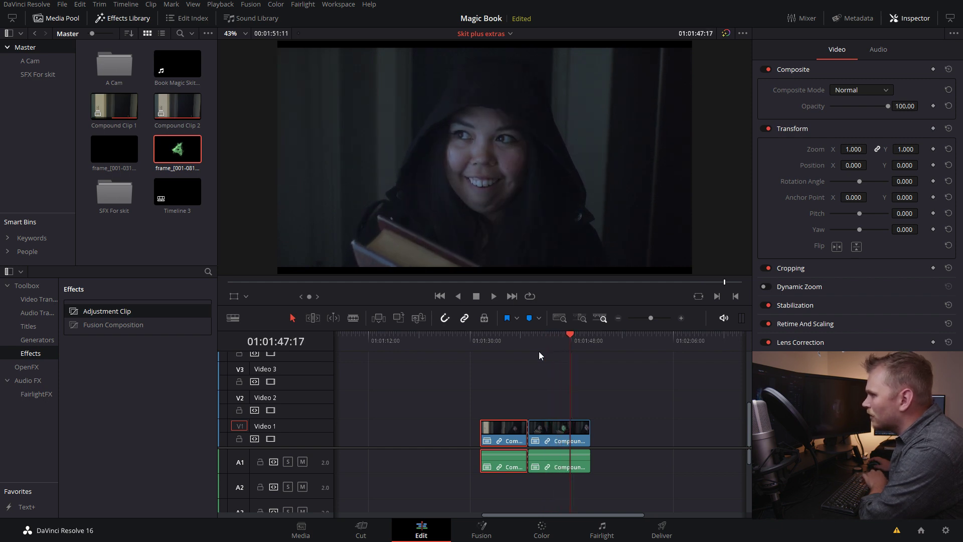
key(Left)
key(Left)
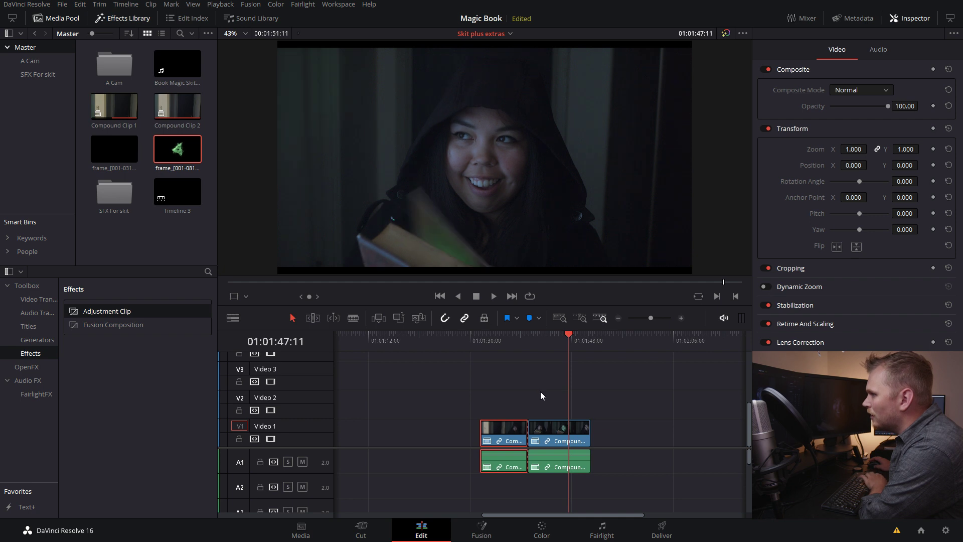
key(Right)
click(568, 429)
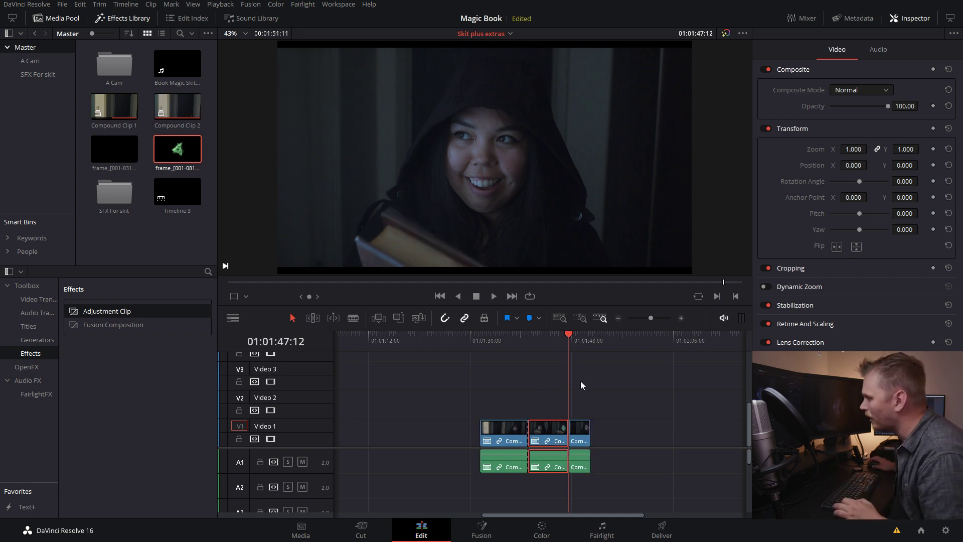
click(546, 337)
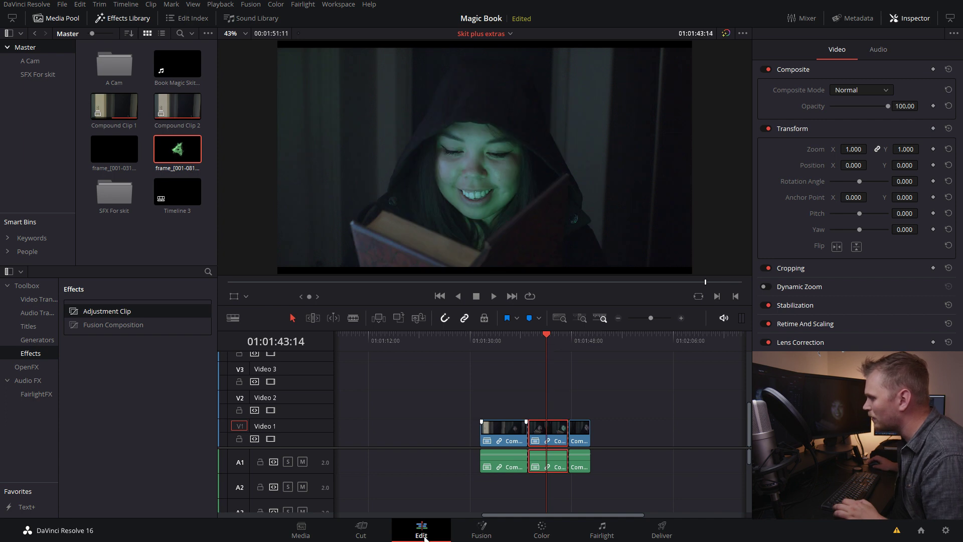
Open the middle piece in Fusion and merge the looping green spell sequence over it.
click(481, 530)
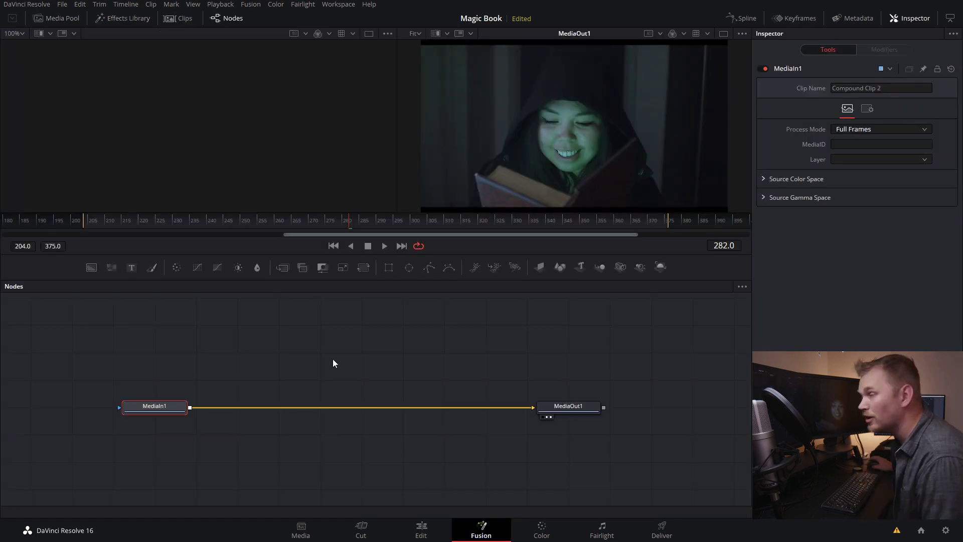
click(52, 19)
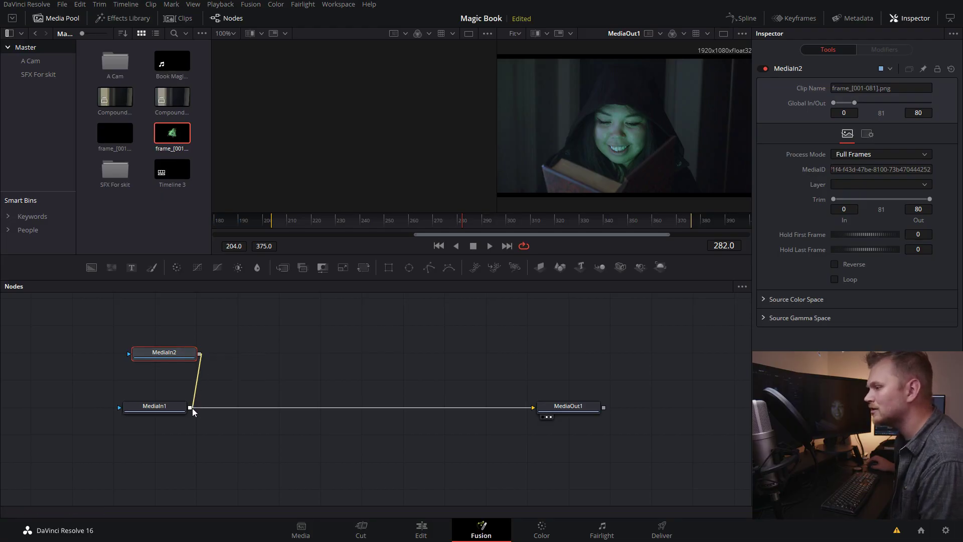
drag(191, 412, 191, 413)
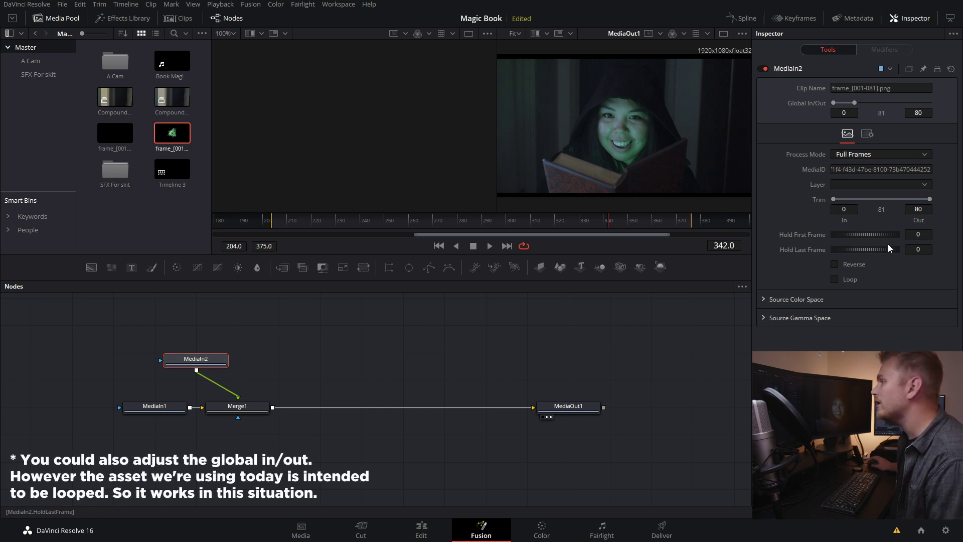
click(834, 279)
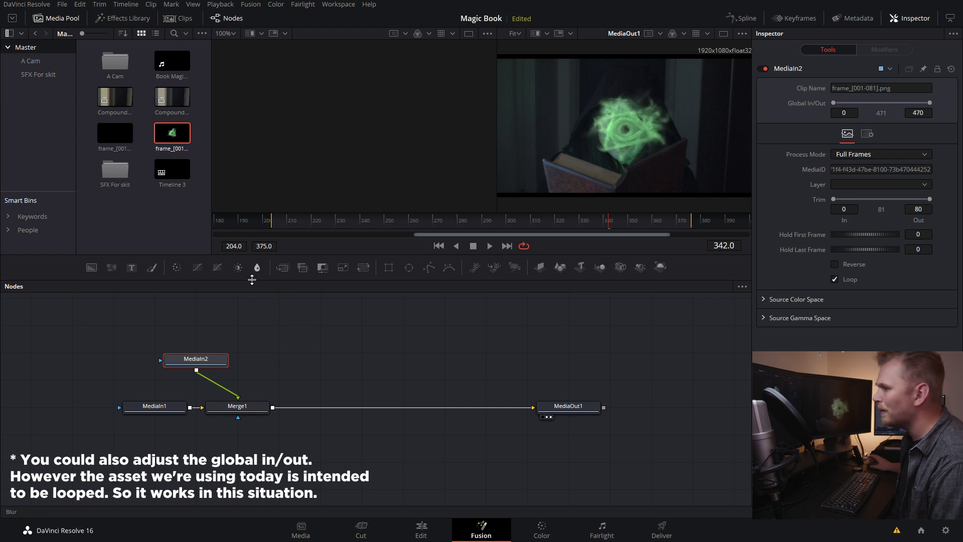
Rename the spell's media node to wizardEffect and insert a Transform node after it.
drag(204, 360, 224, 359)
right_click(205, 360)
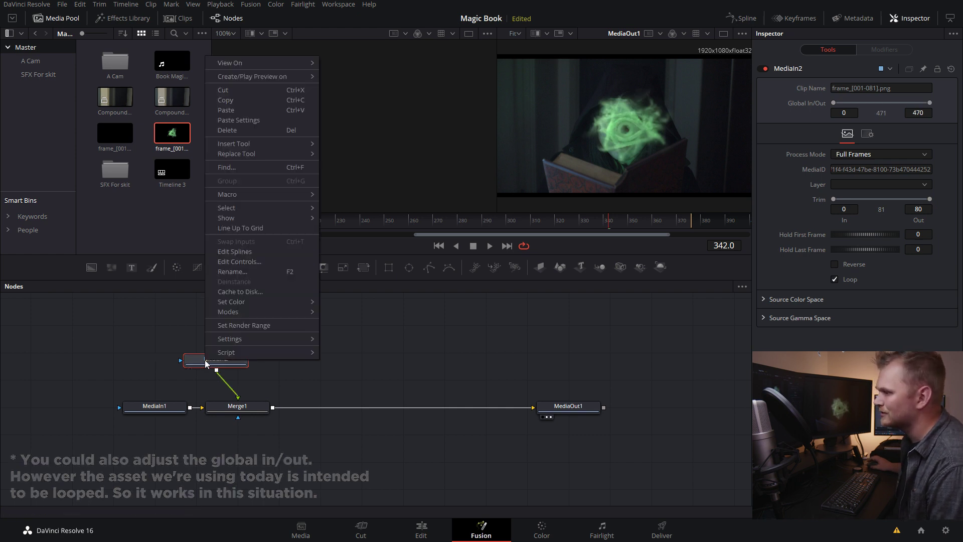
click(219, 348)
click(220, 360)
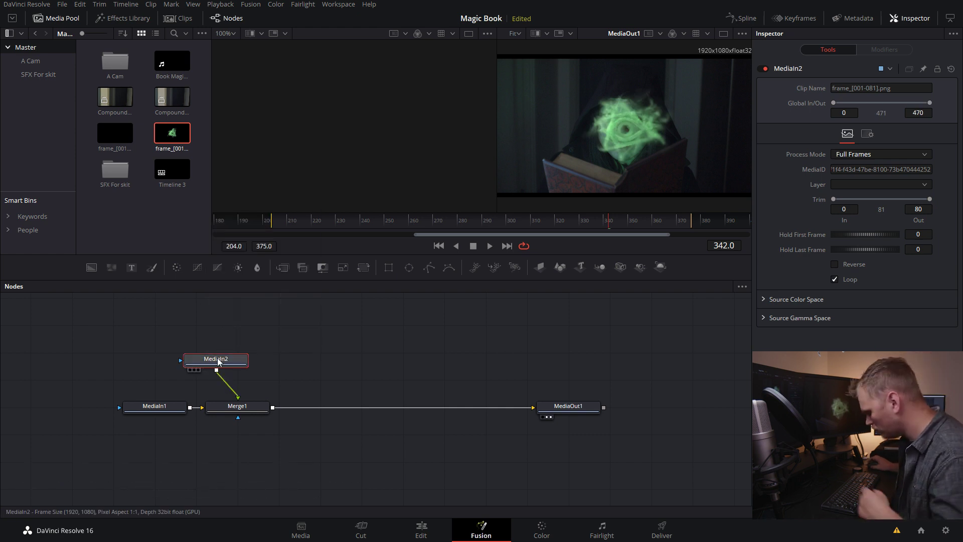
key(F2)
text(wizard Effect)
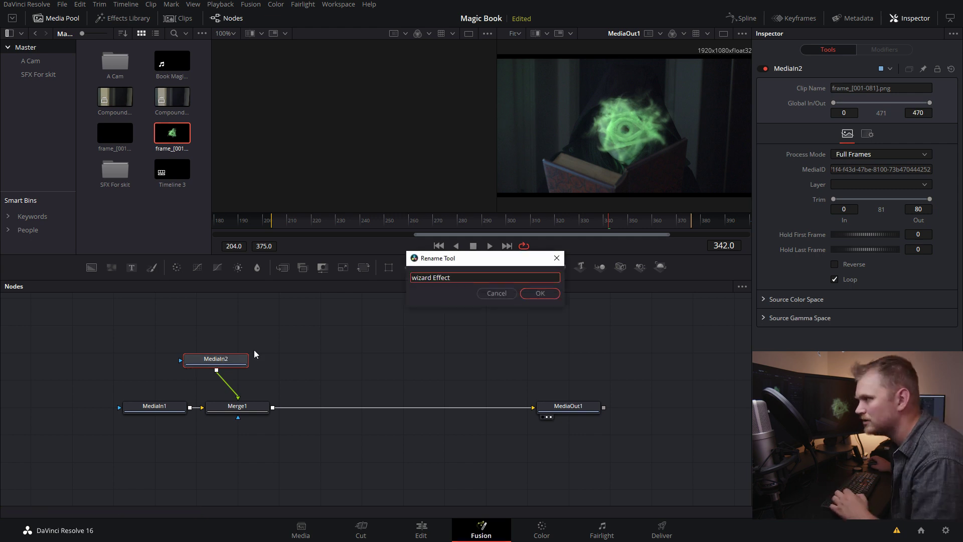
click(545, 294)
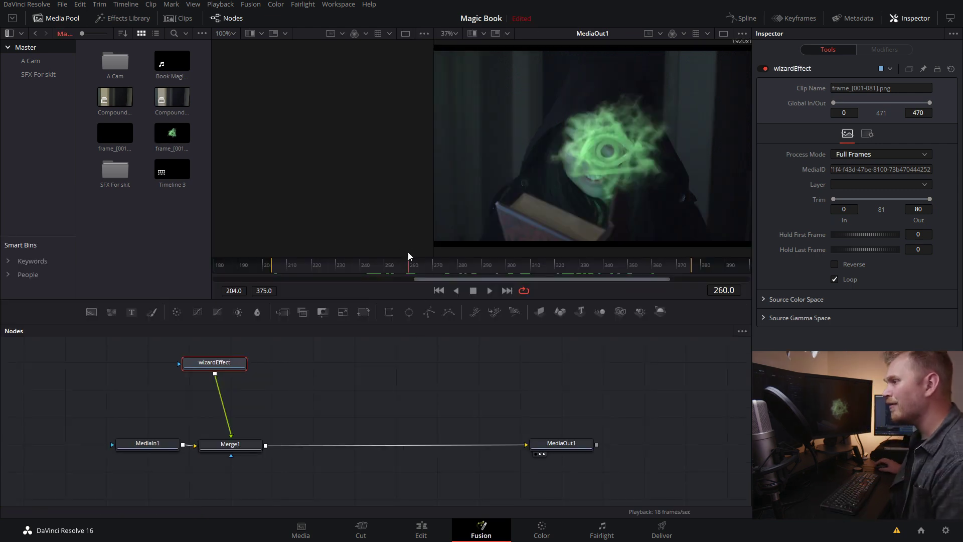
mouse_move(409, 271)
mouse_down()
mouse_move(645, 269)
mouse_move(407, 269)
mouse_up()
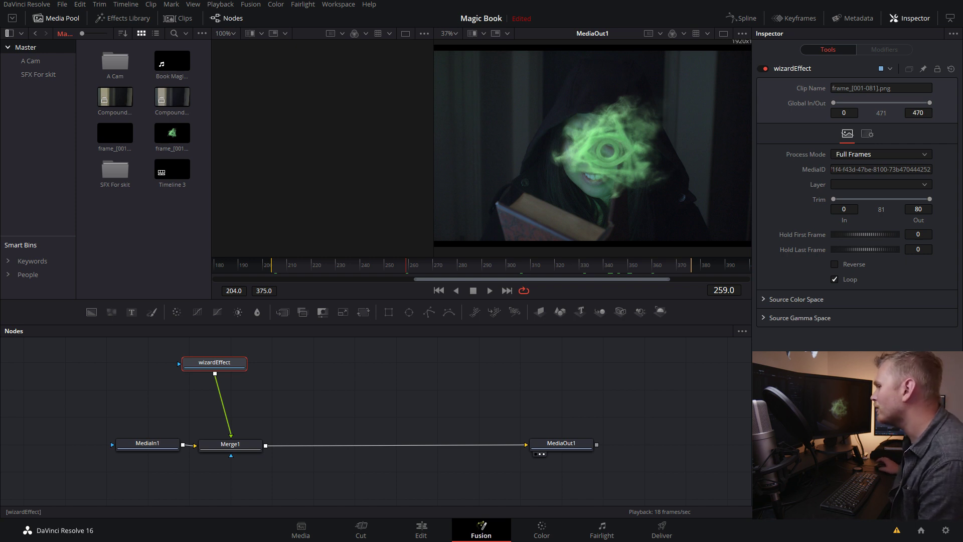
click(364, 312)
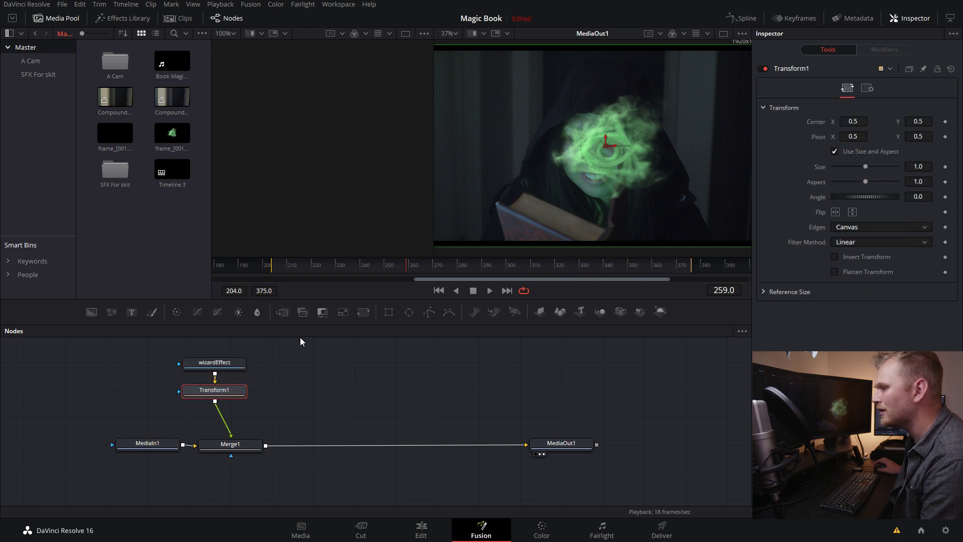
Roughly move the green spell down onto the book, checking it at later frames.
drag(214, 391, 218, 391)
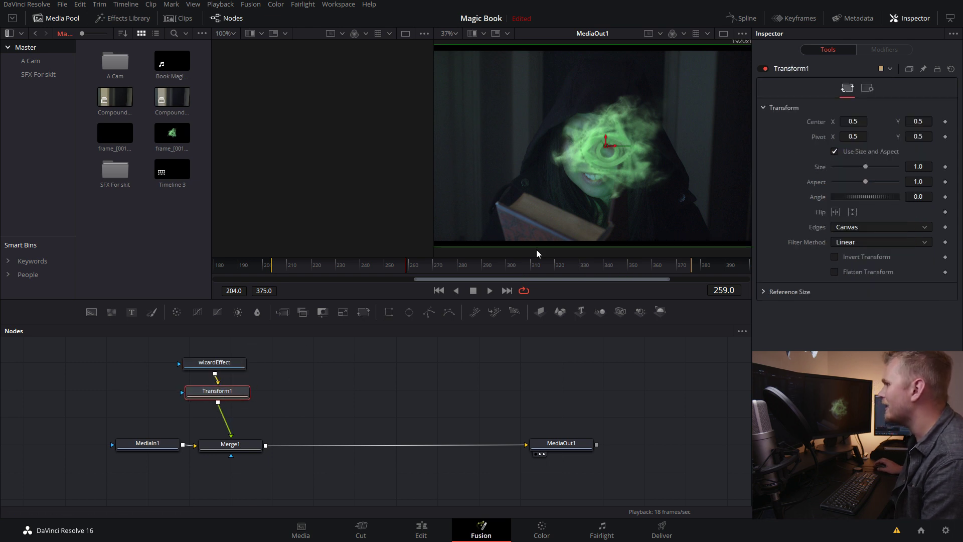
mouse_move(602, 145)
mouse_down()
mouse_move(513, 131)
mouse_move(618, 167)
mouse_move(607, 146)
mouse_up()
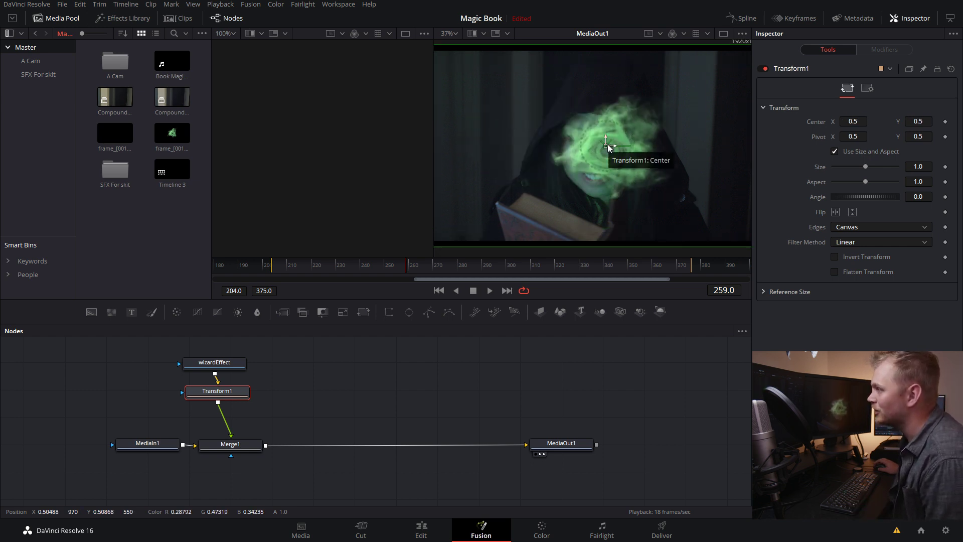
drag(606, 146, 601, 265)
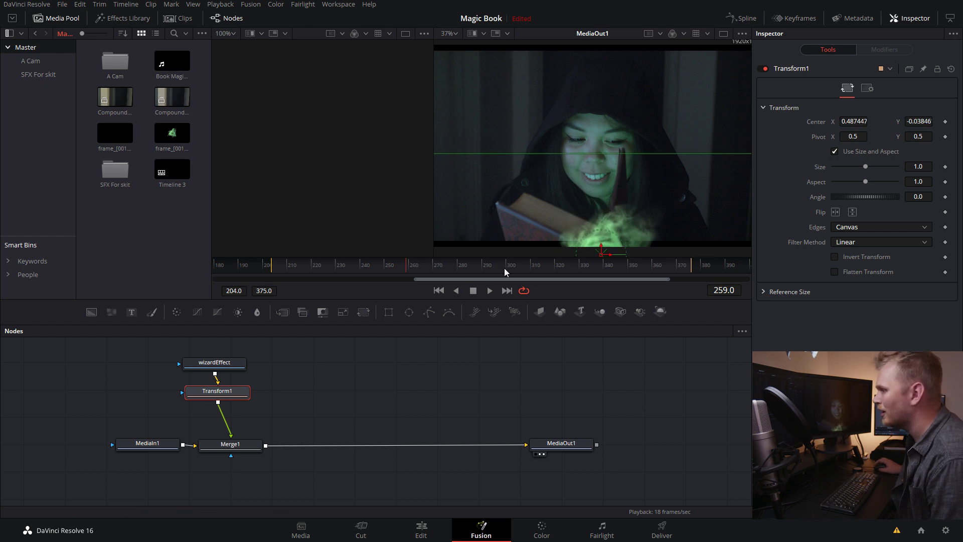
drag(505, 267, 603, 189)
drag(636, 265, 674, 265)
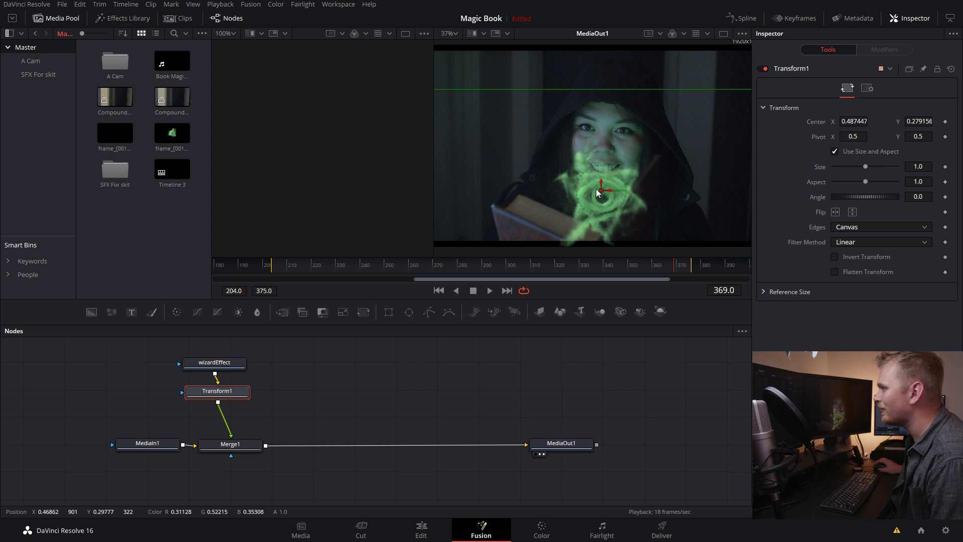
drag(600, 189, 587, 161)
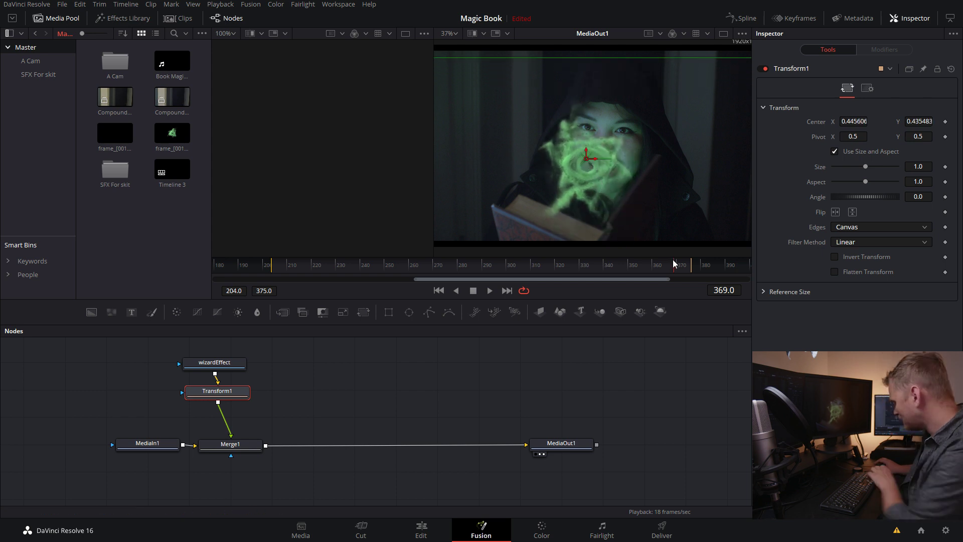
key(Right)
key(Right)
key(Right)
key(Right)
key(Right)
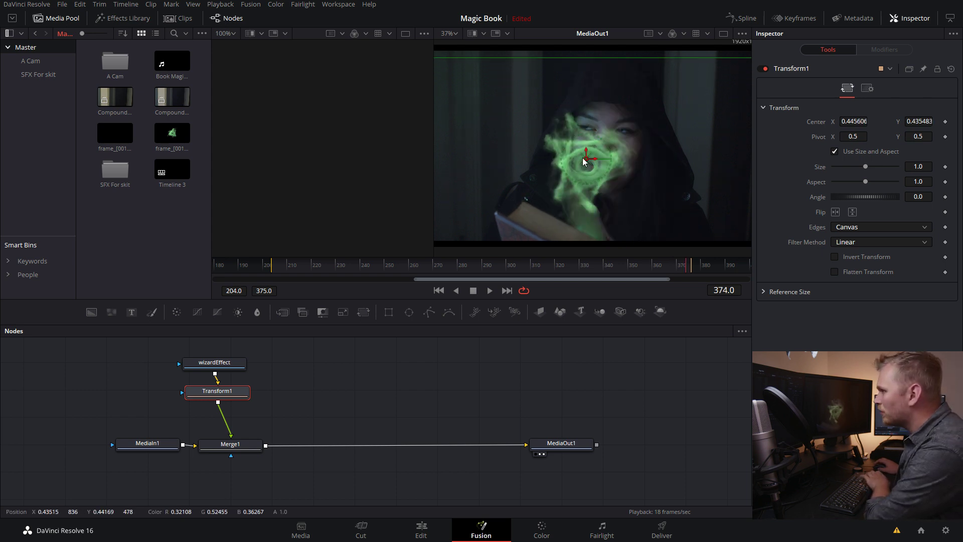
drag(587, 160, 583, 221)
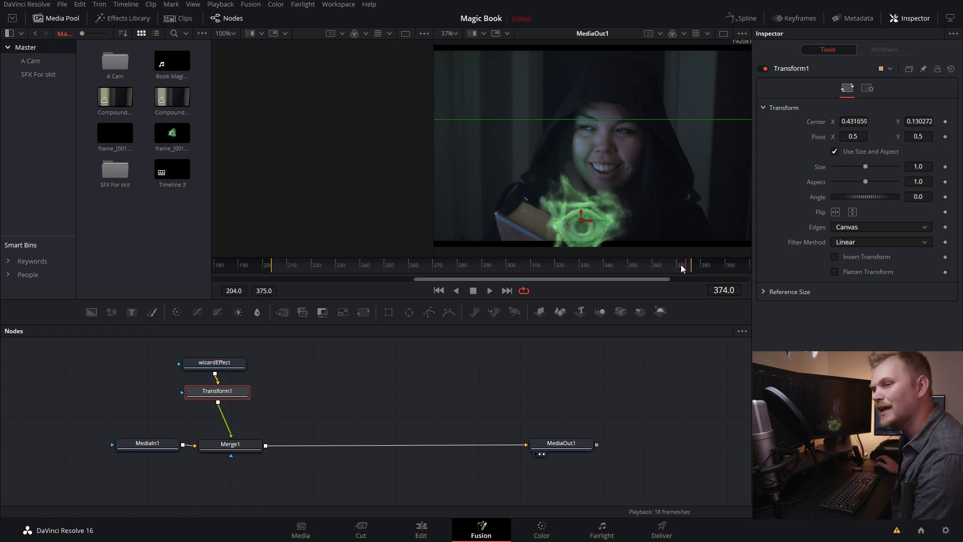
Around frame 292, center the spell over the book, scale it to 0.402, and lower it to the book's edge.
drag(684, 265, 462, 270)
drag(582, 220, 491, 211)
drag(468, 267, 501, 264)
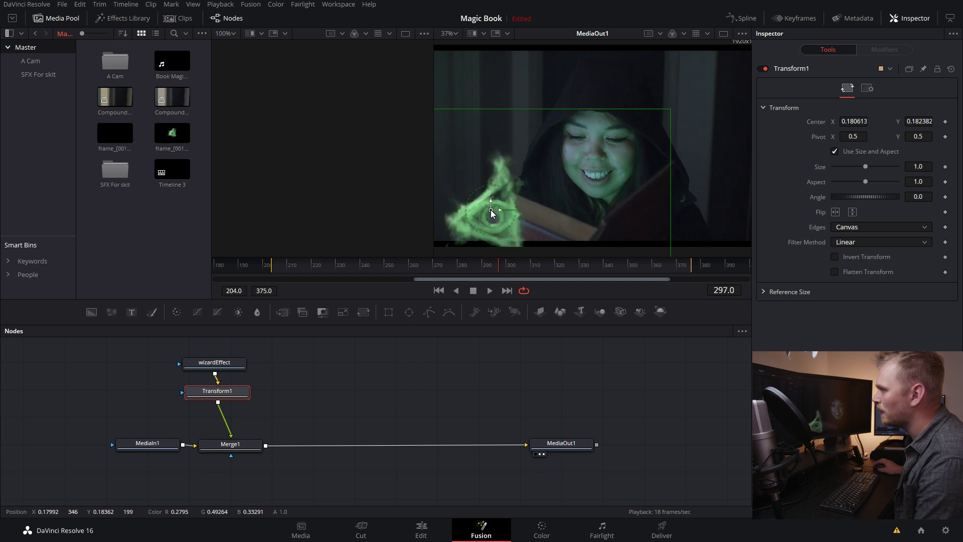
drag(491, 214, 593, 229)
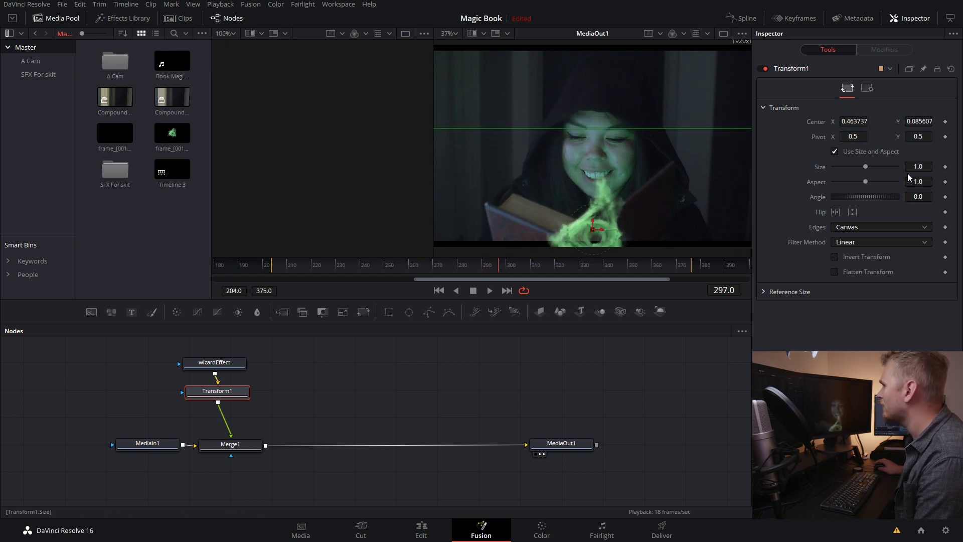
drag(615, 129, 617, 190)
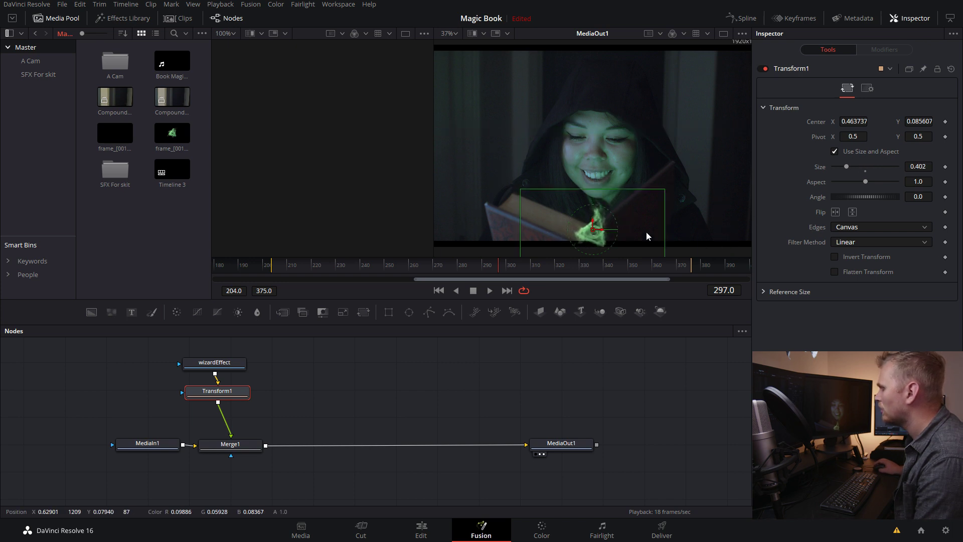
drag(594, 232, 593, 252)
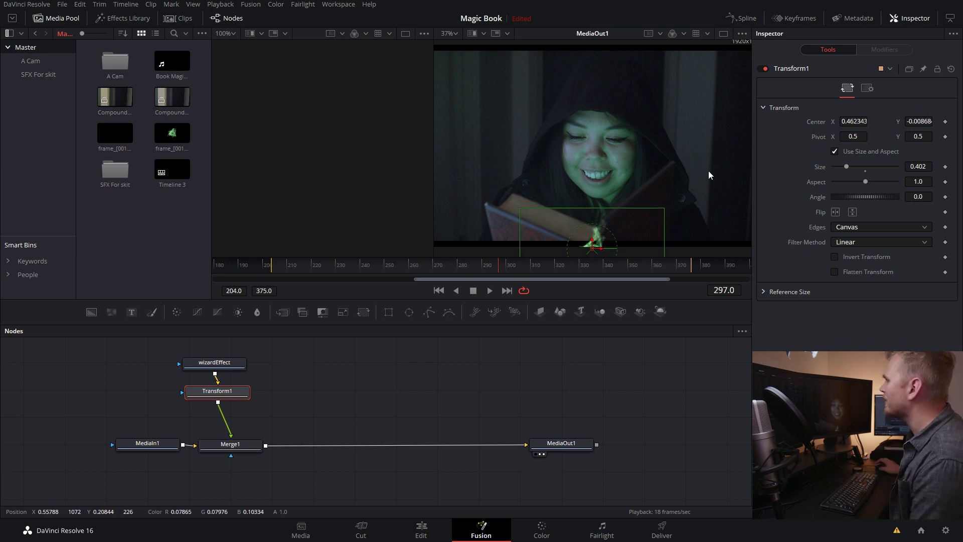
Keyframe Transform1's Center and Size, then raise and enlarge the spell over her face at frame 367.
click(946, 122)
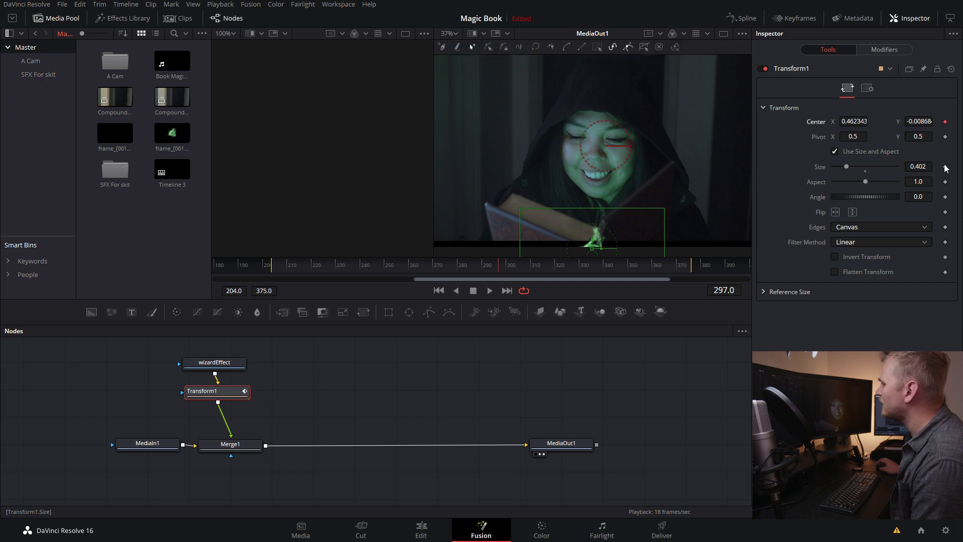
click(586, 266)
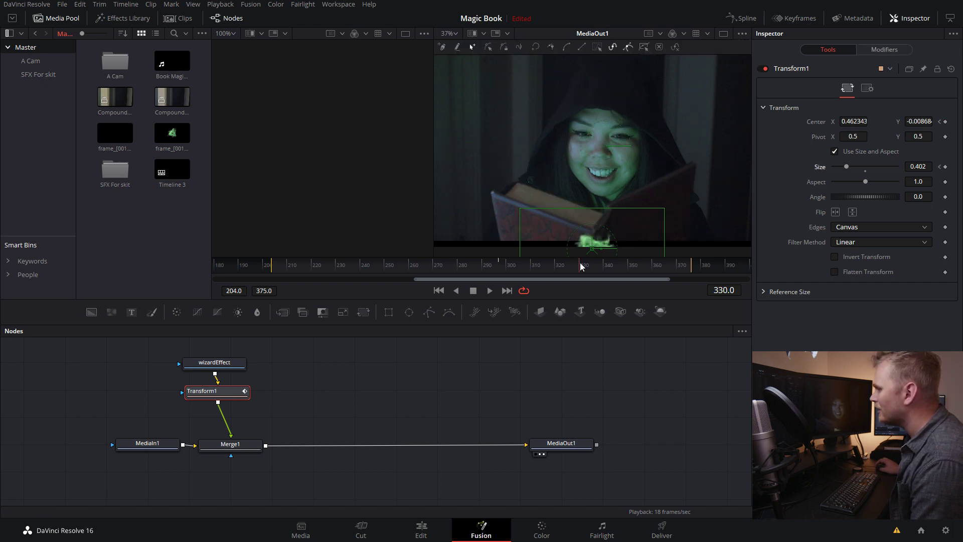
drag(586, 266, 672, 264)
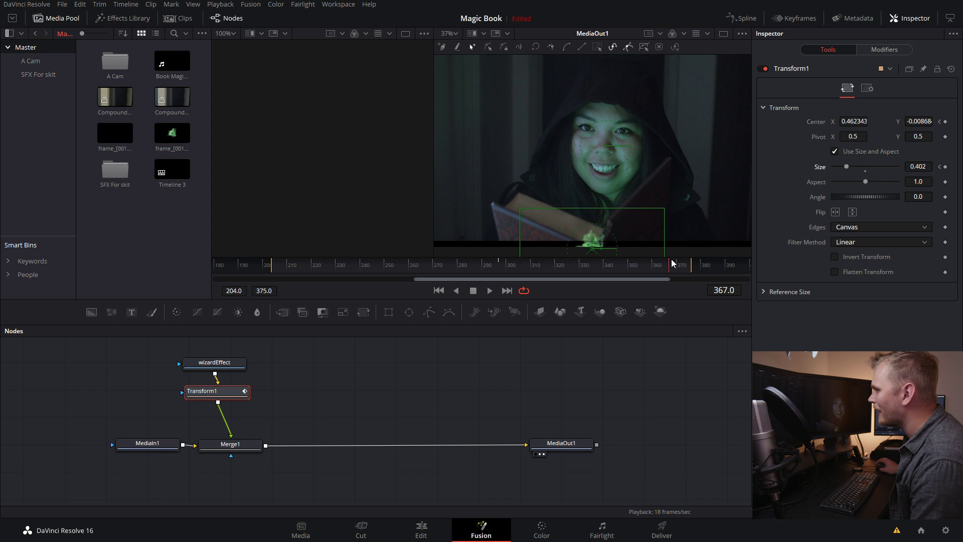
drag(592, 248, 600, 149)
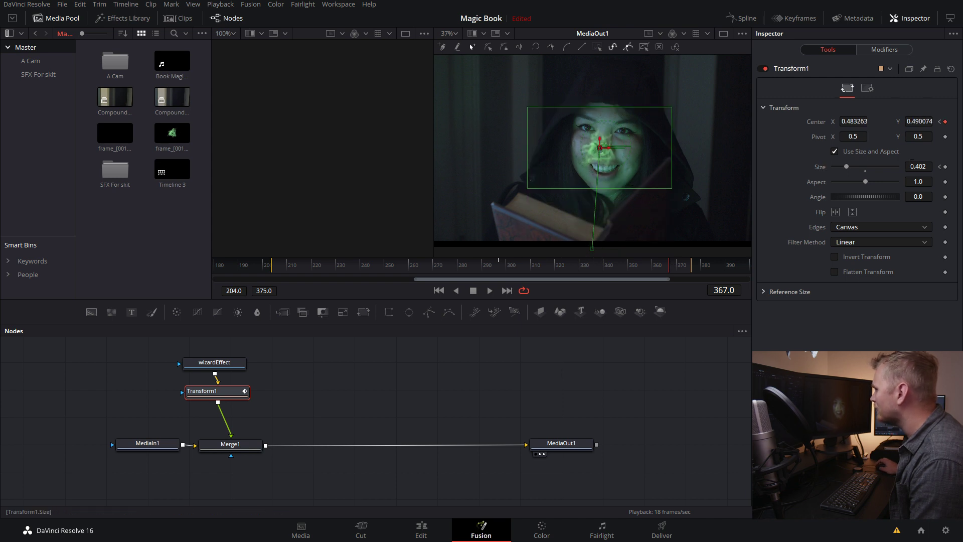
drag(527, 150, 397, 170)
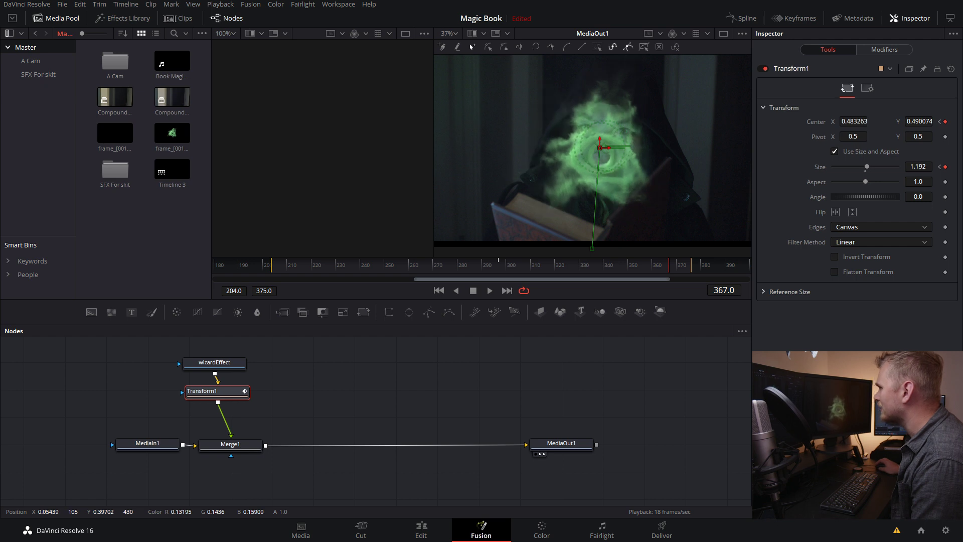
drag(867, 167, 858, 167)
At frame 374, drop the spell toward the book at size 0.471, center 0.443, 0.098.
key(Left)
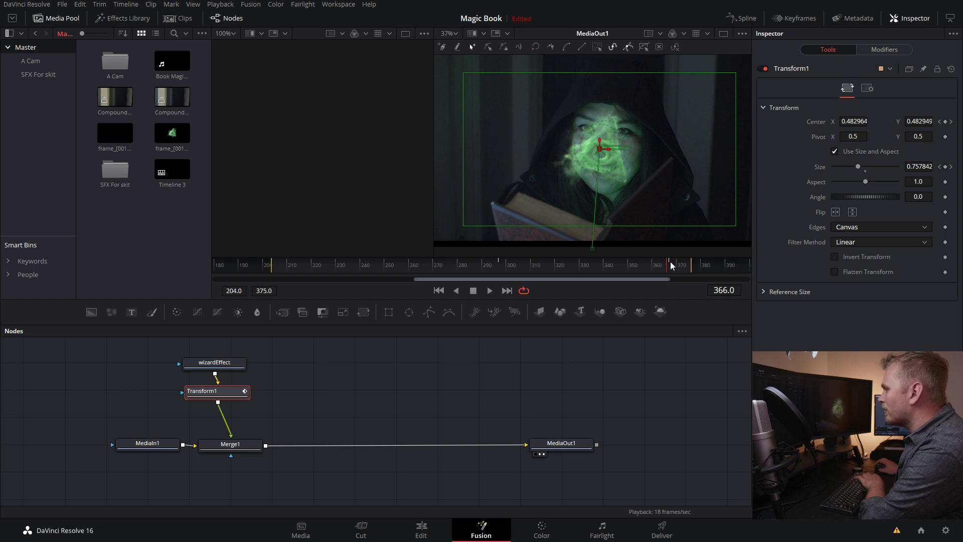
key(Right)
key(Right)
key(Right)
key(Right)
key(Right)
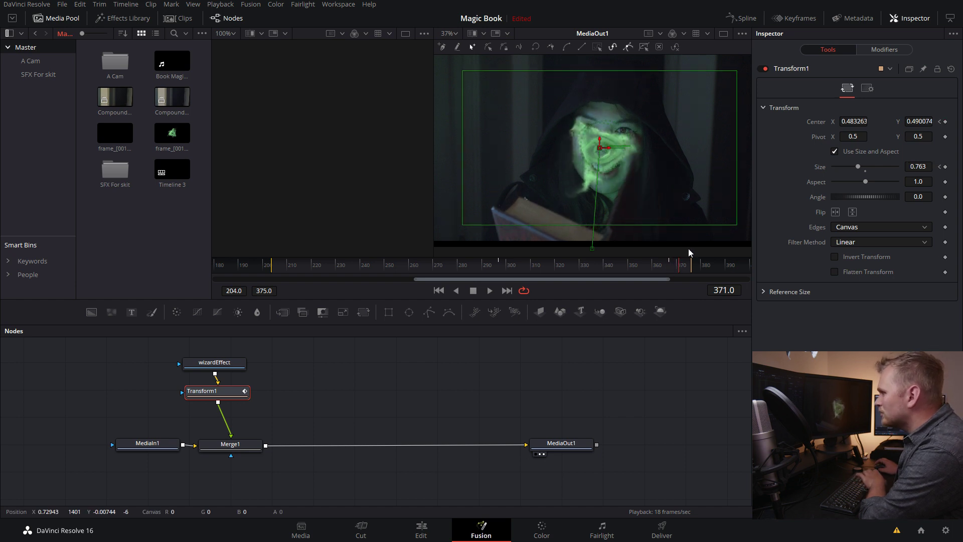
key(Right)
key(Right)
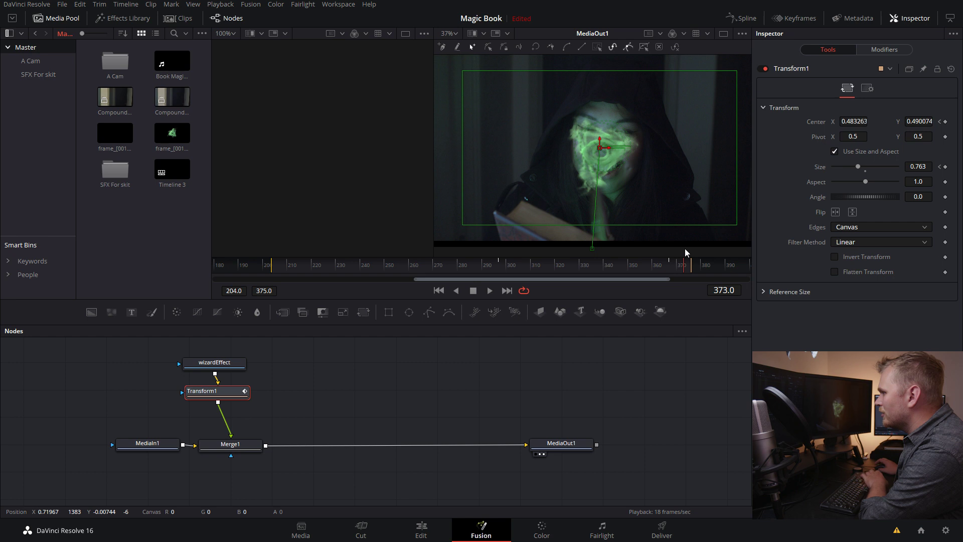
key(Right)
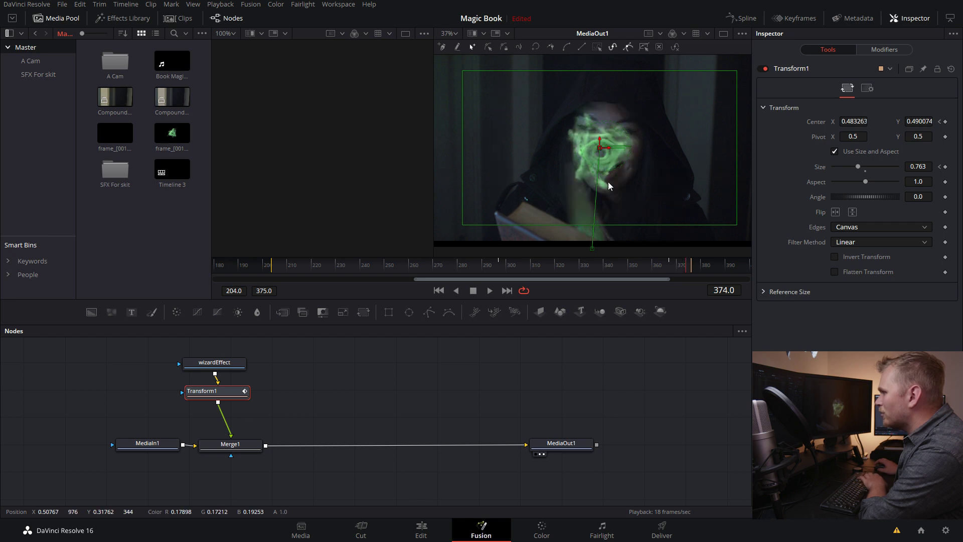
drag(599, 147, 590, 223)
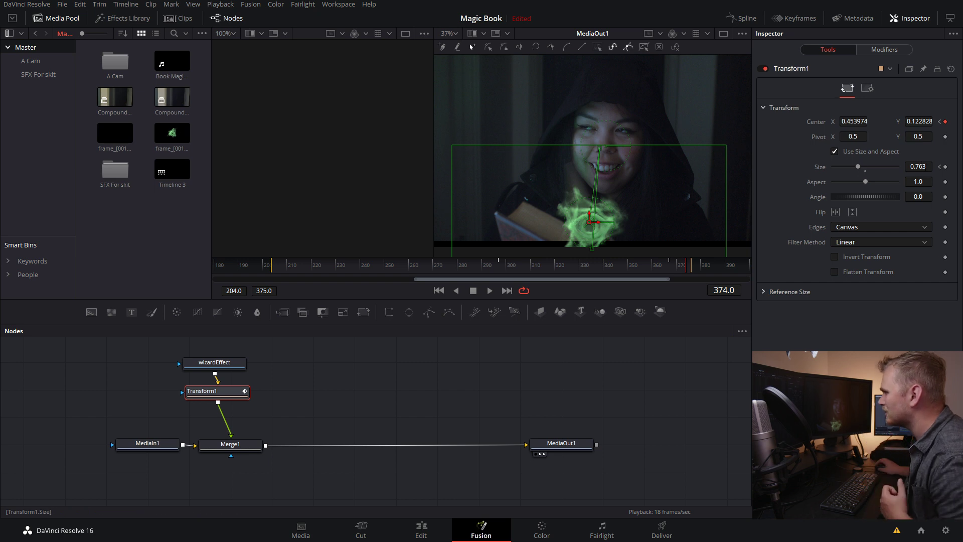
drag(726, 211, 674, 211)
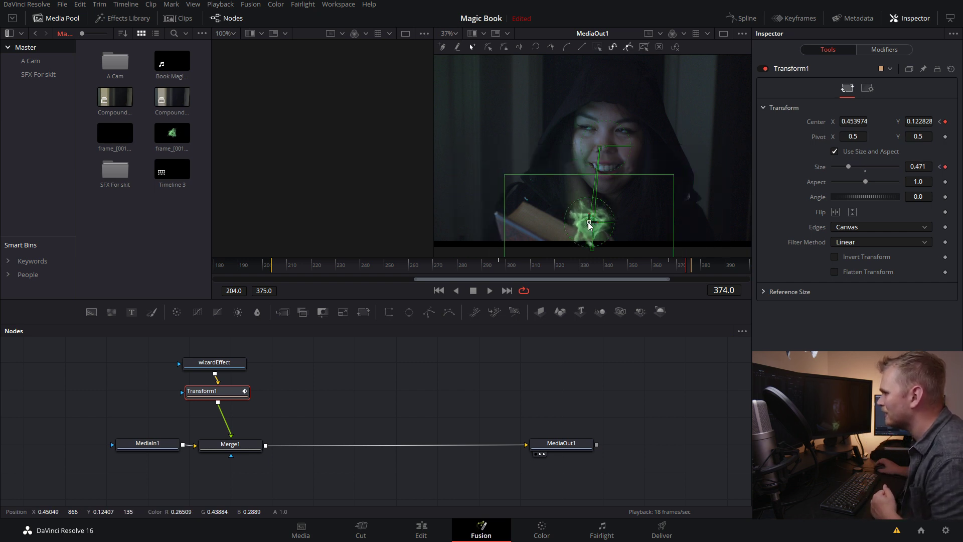
drag(590, 226, 586, 231)
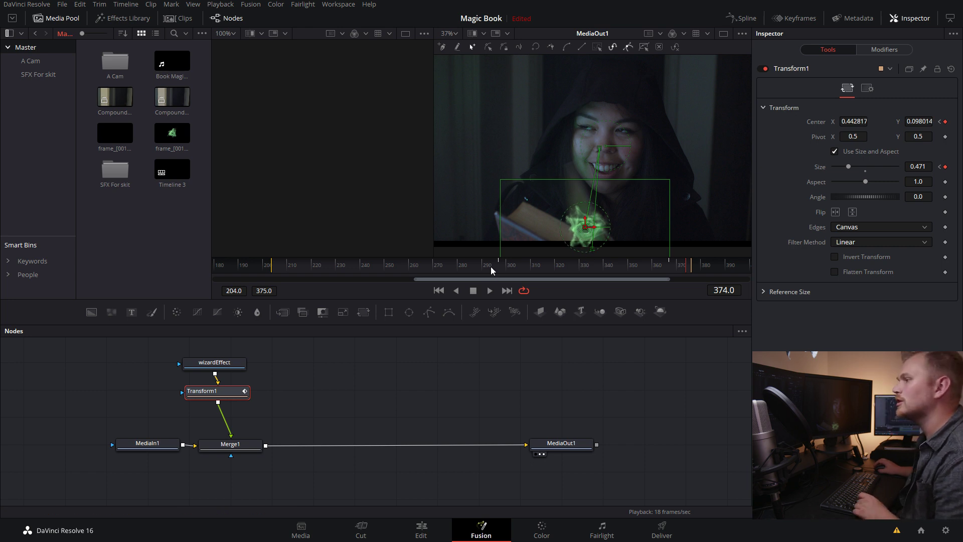
click(489, 268)
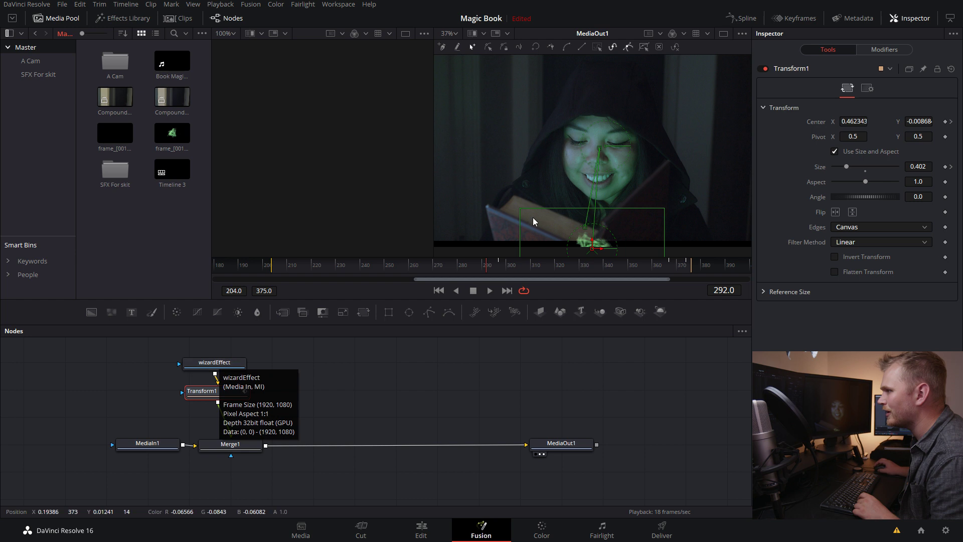
click(224, 362)
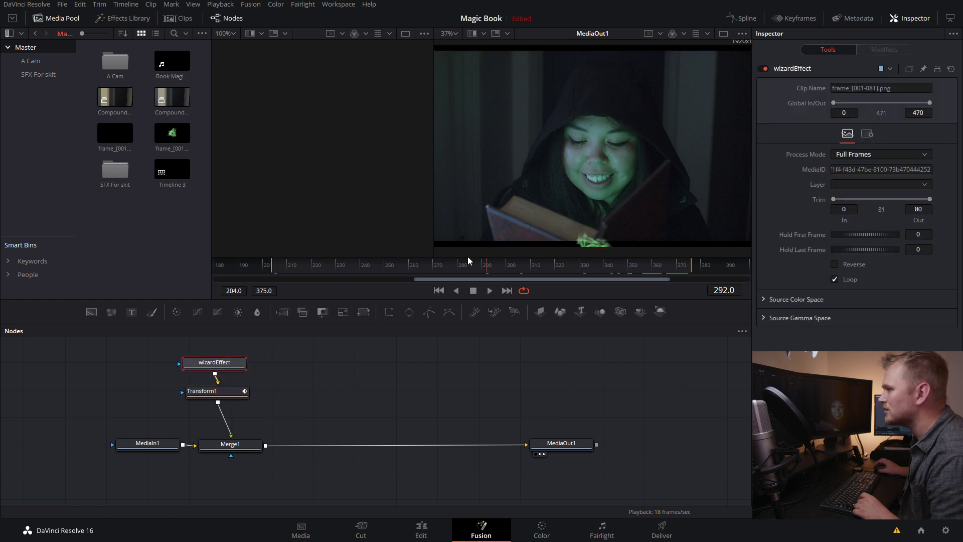
click(490, 289)
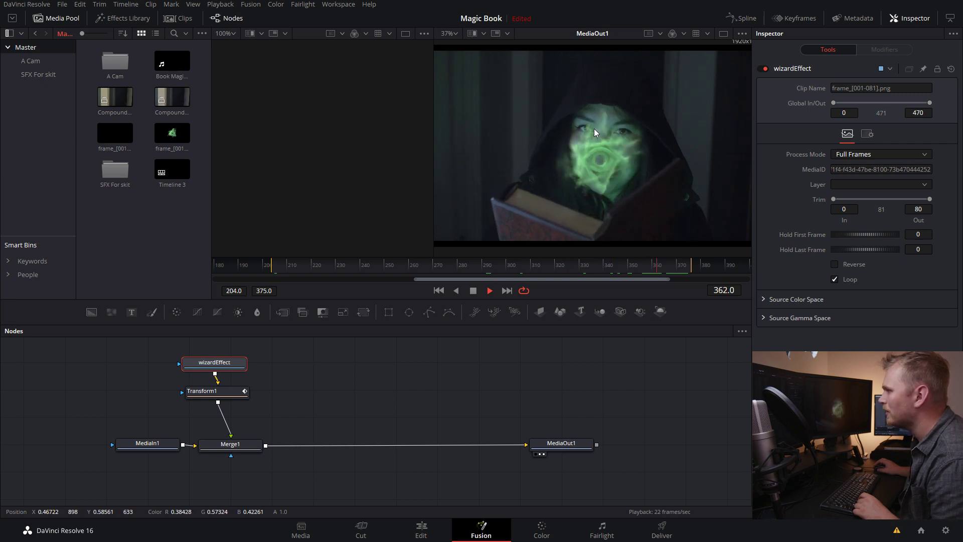
key(space)
click(518, 263)
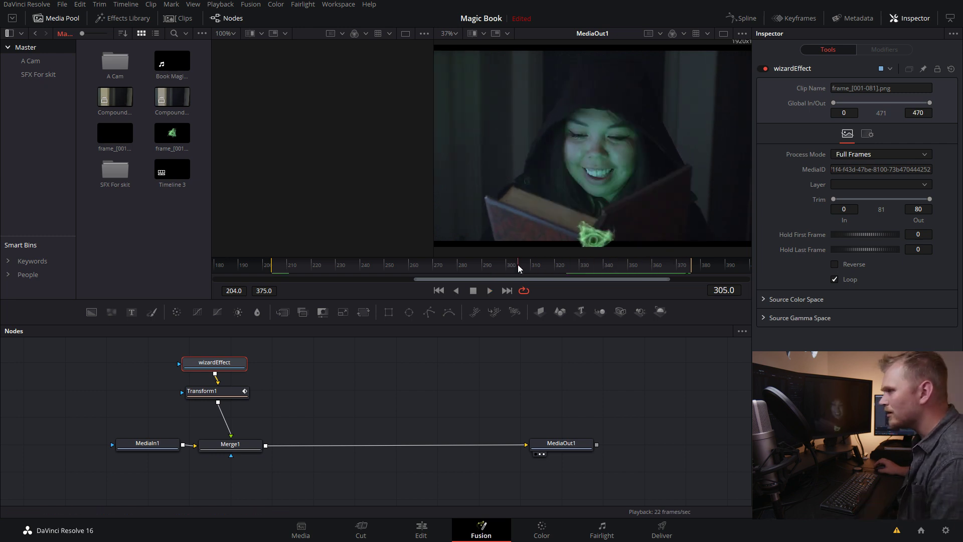
drag(518, 264, 535, 263)
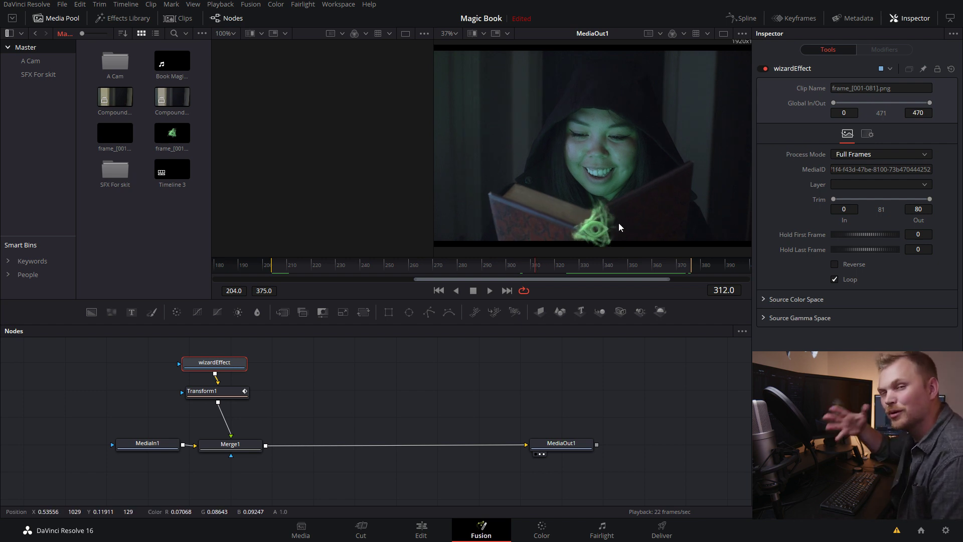
drag(600, 264, 677, 265)
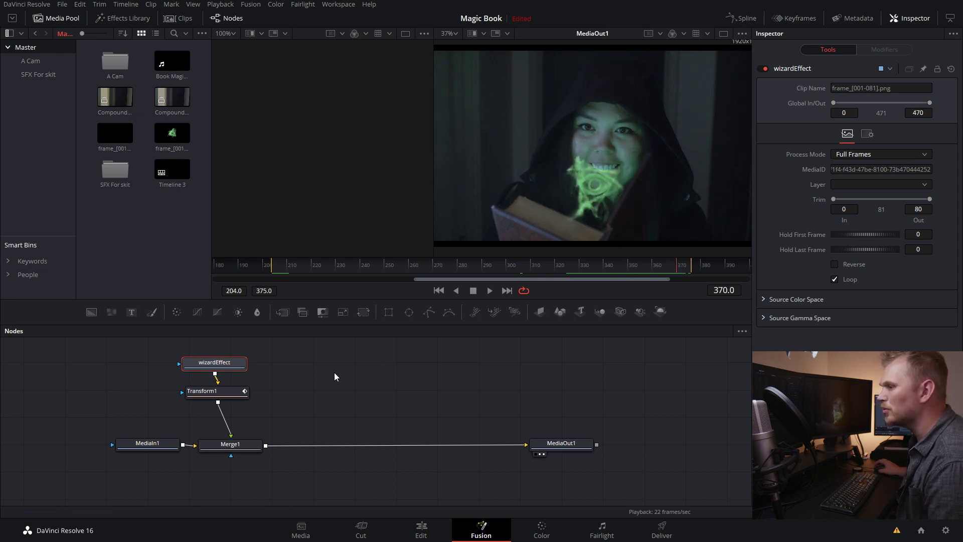
Enable Motion Blur in Transform1's Settings and compare it on and off around frame 357.
click(223, 394)
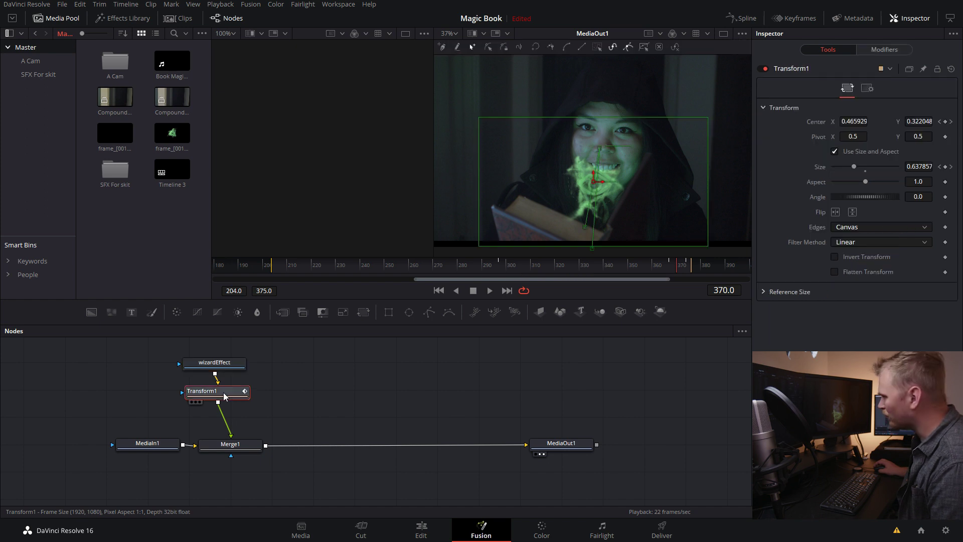
click(869, 89)
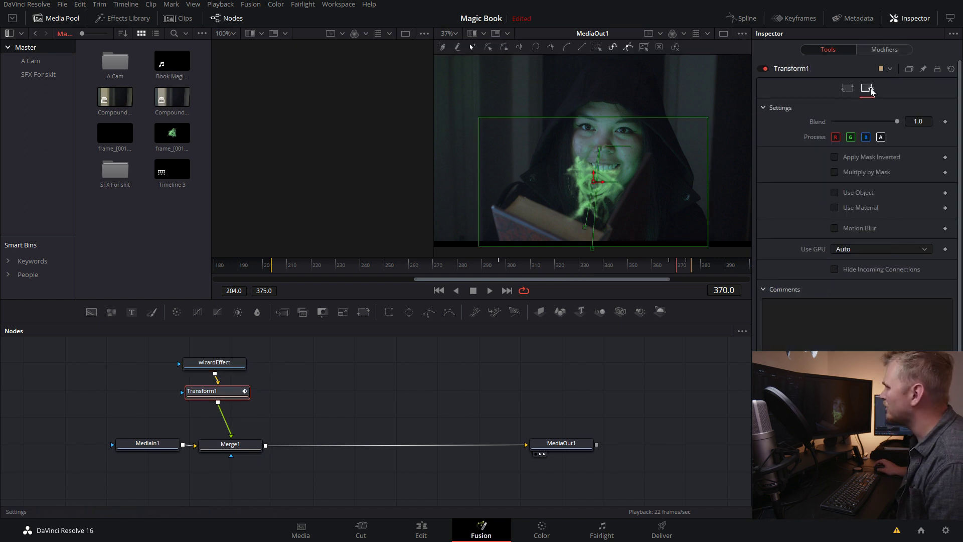
click(835, 229)
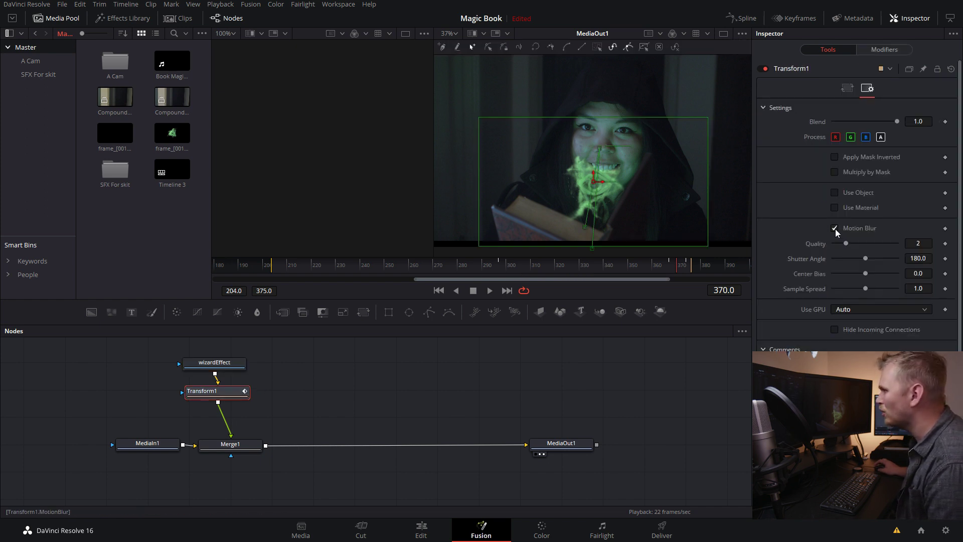
mouse_move(672, 267)
mouse_down()
mouse_move(648, 272)
mouse_move(682, 269)
mouse_up()
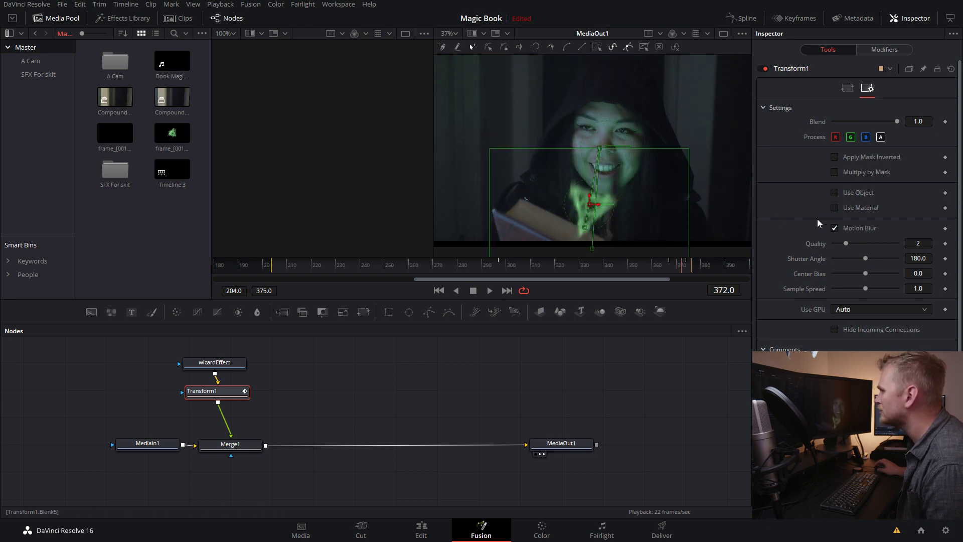
click(834, 228)
click(834, 228)
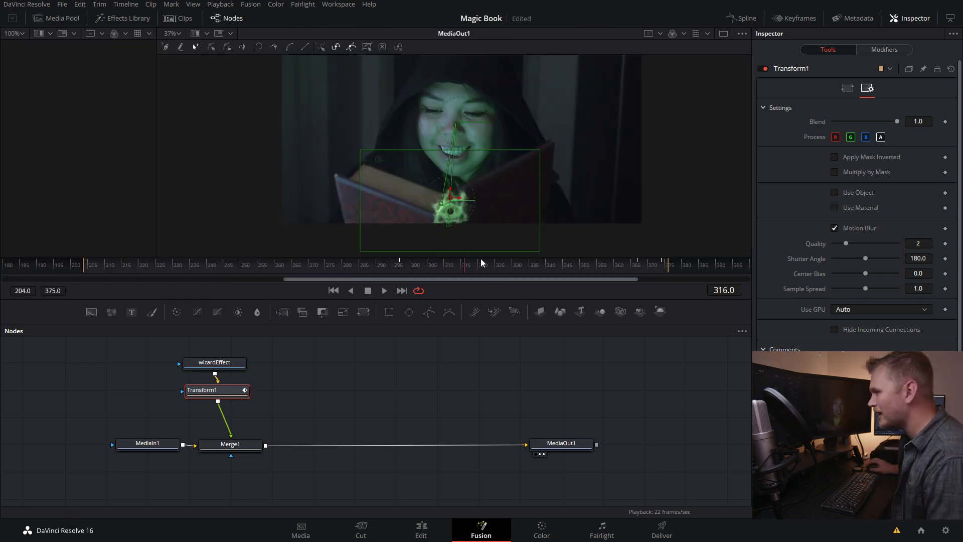
drag(482, 262, 649, 262)
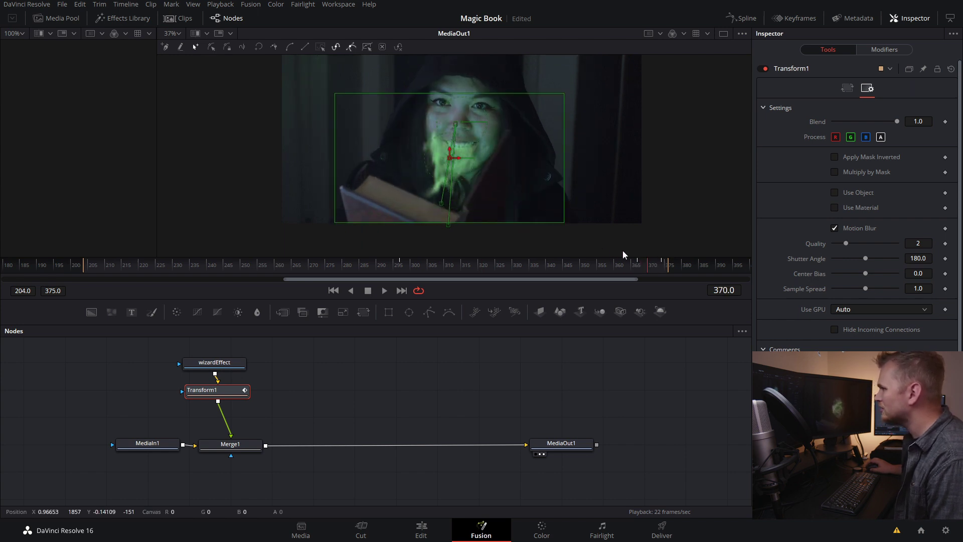
click(744, 18)
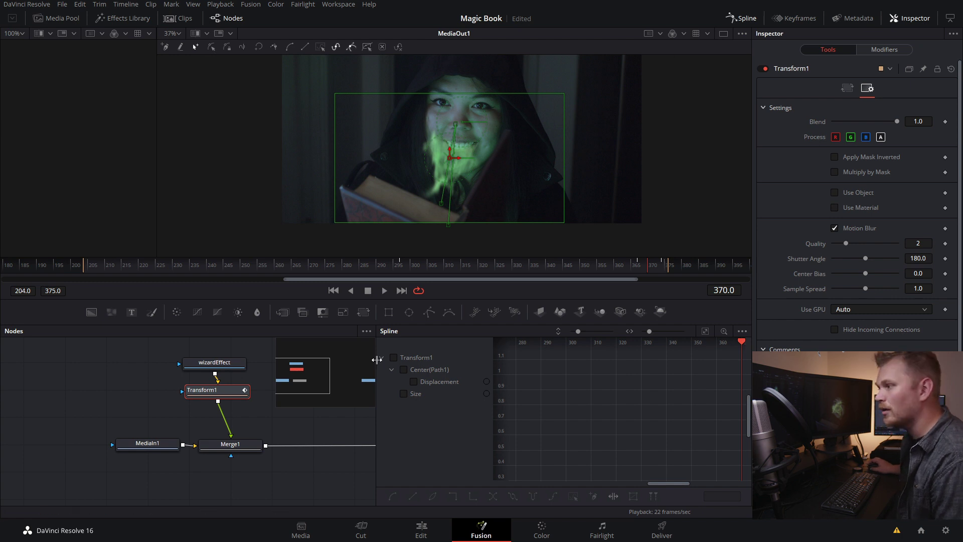
Show all Transform1 curves, box-select their keyframes, and smooth them with S.
click(394, 357)
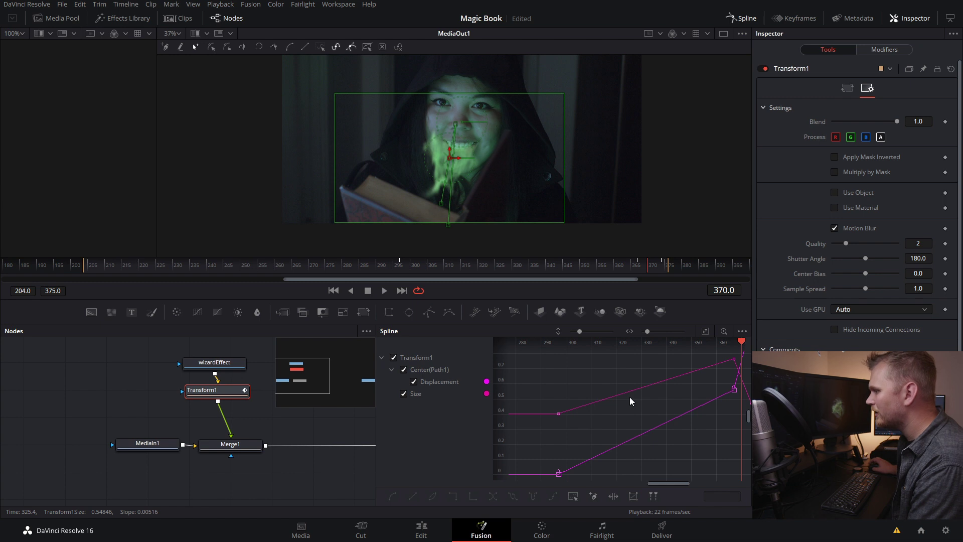
scroll(622, 393, down, 2)
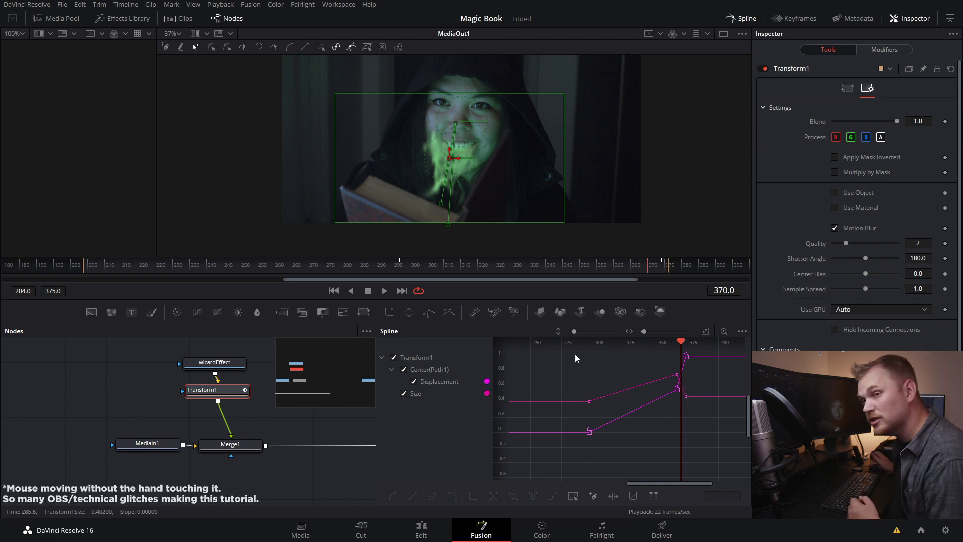
drag(575, 354, 706, 438)
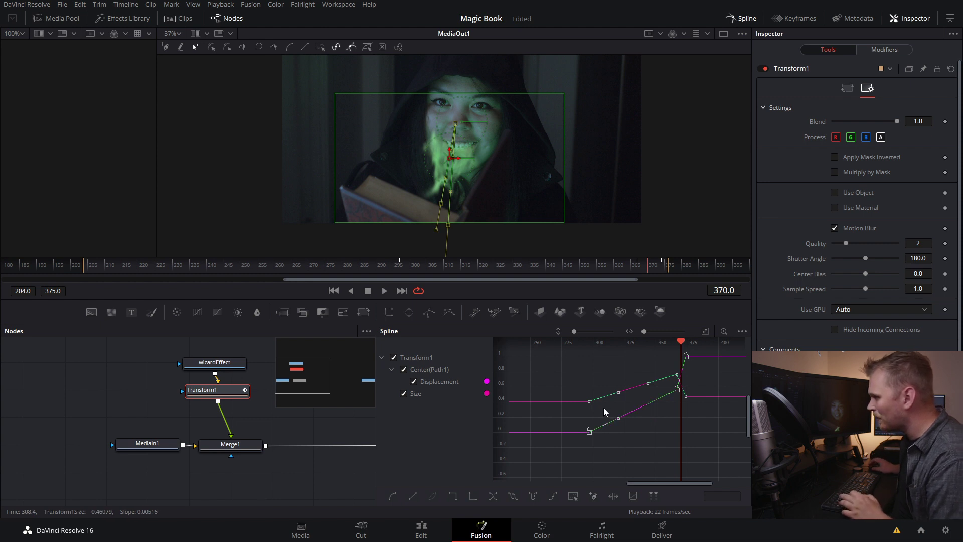
key(s)
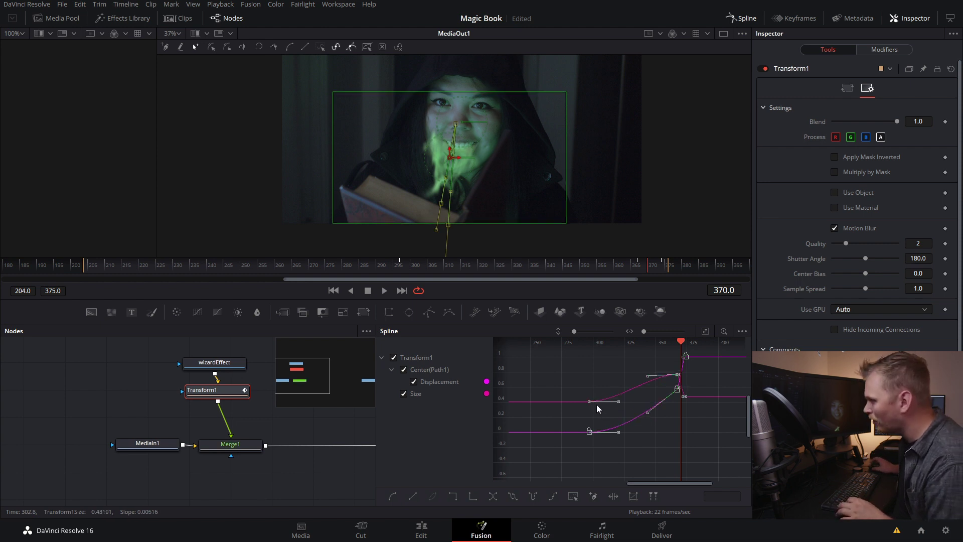
key(ctrl+f)
Adjust the final keyframe's tangent handles to ease in, then play back from frame 362.
click(712, 365)
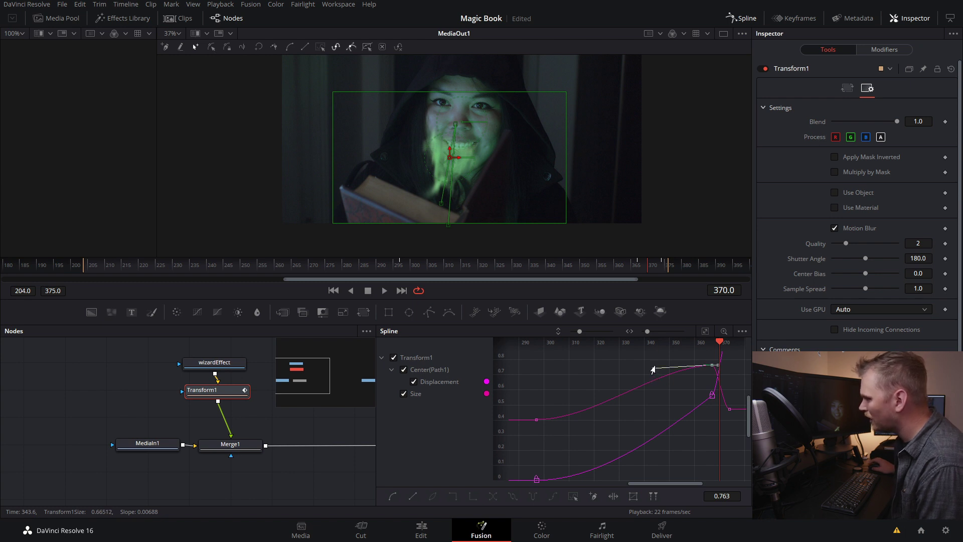
drag(647, 370, 678, 368)
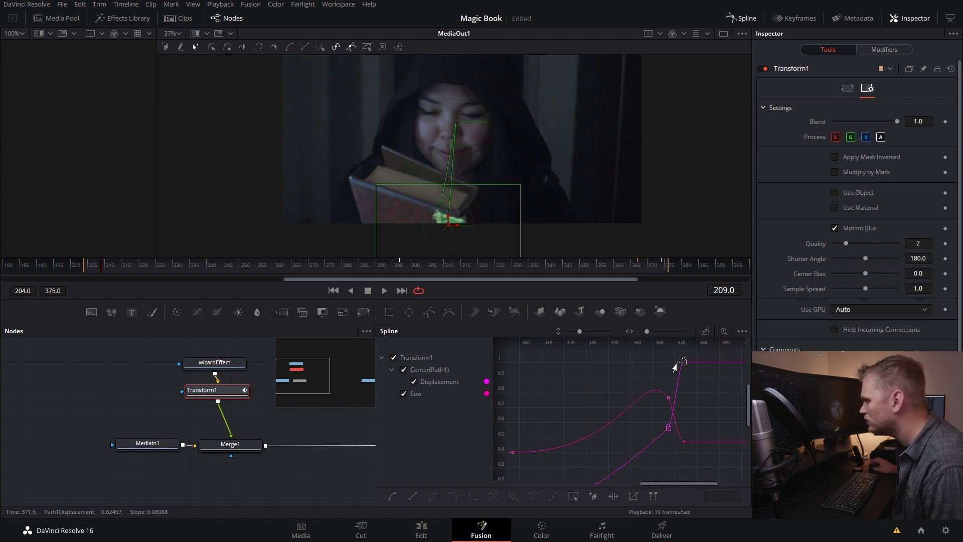
drag(677, 366, 695, 374)
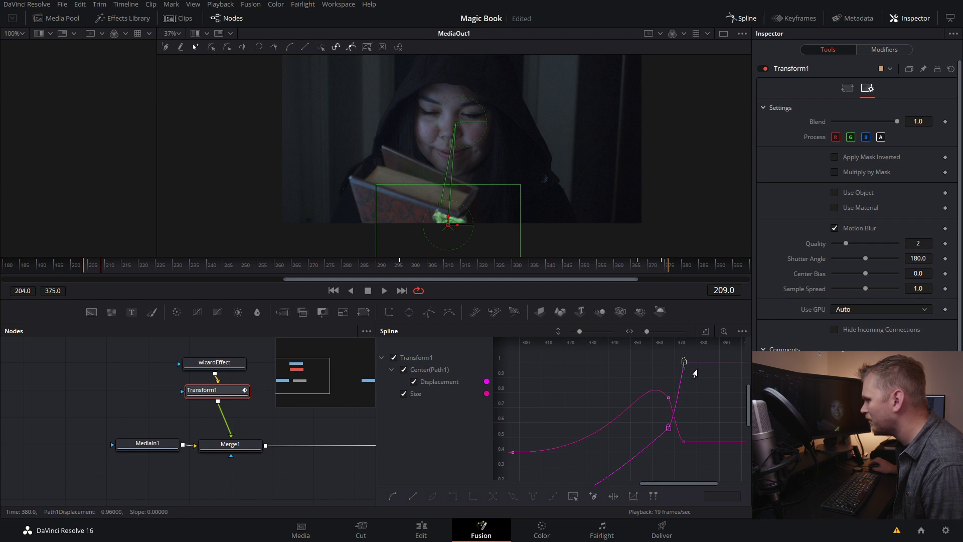
click(626, 264)
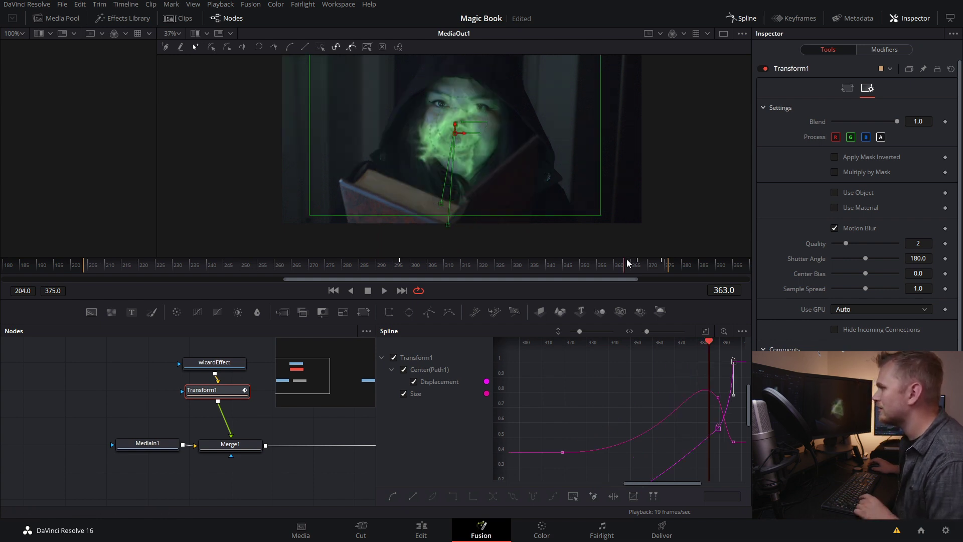
key(space)
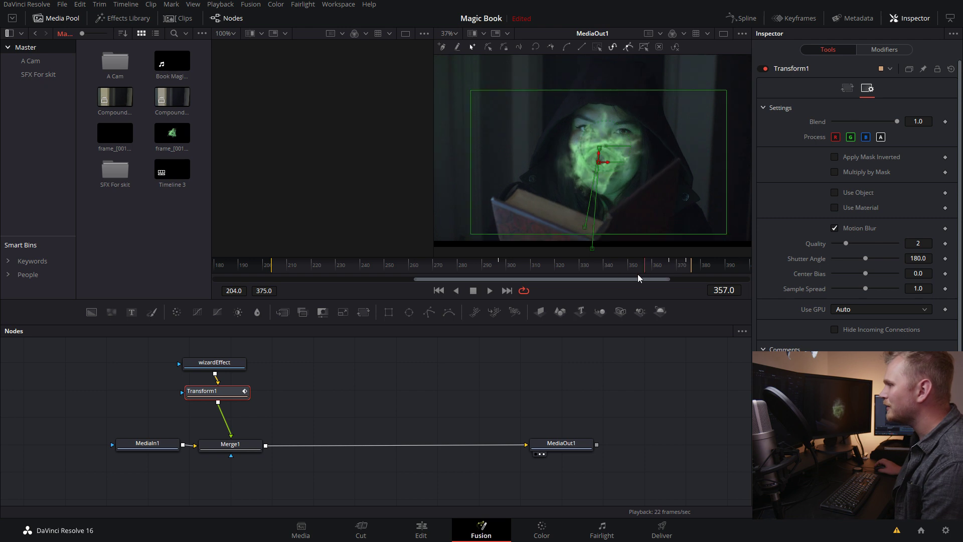
At frame 311, select Merge1 to show its Normal apply mode and 1.0 blend settings.
drag(513, 270, 535, 269)
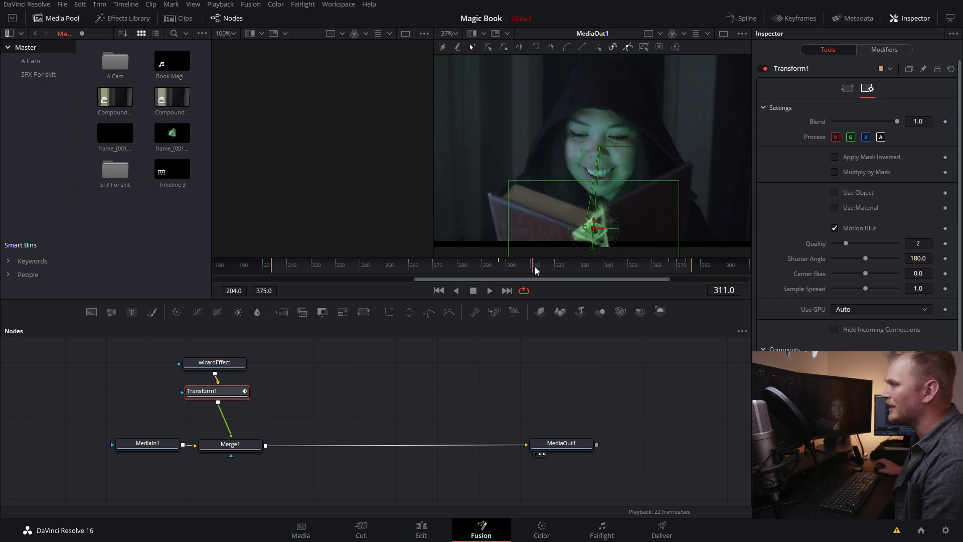
click(240, 448)
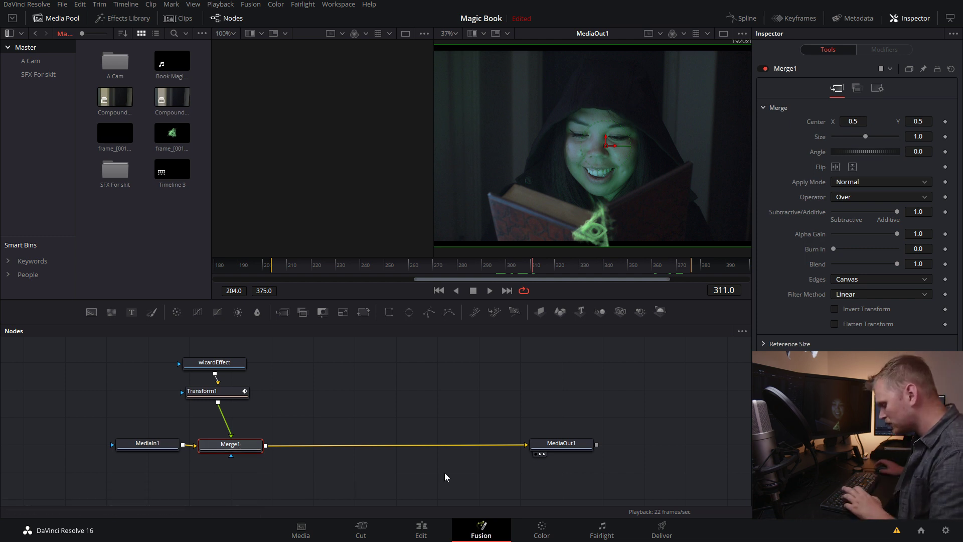
Add a Polygon node via the Shift+Space tool search, connect it below Merge1 as its mask, and start a point on the book.
key(shift+space)
text(poly)
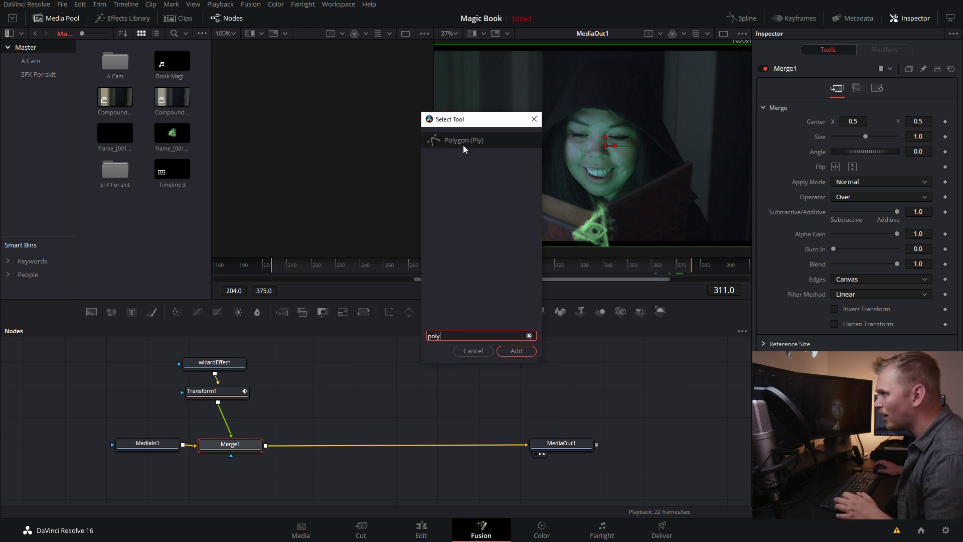
click(462, 143)
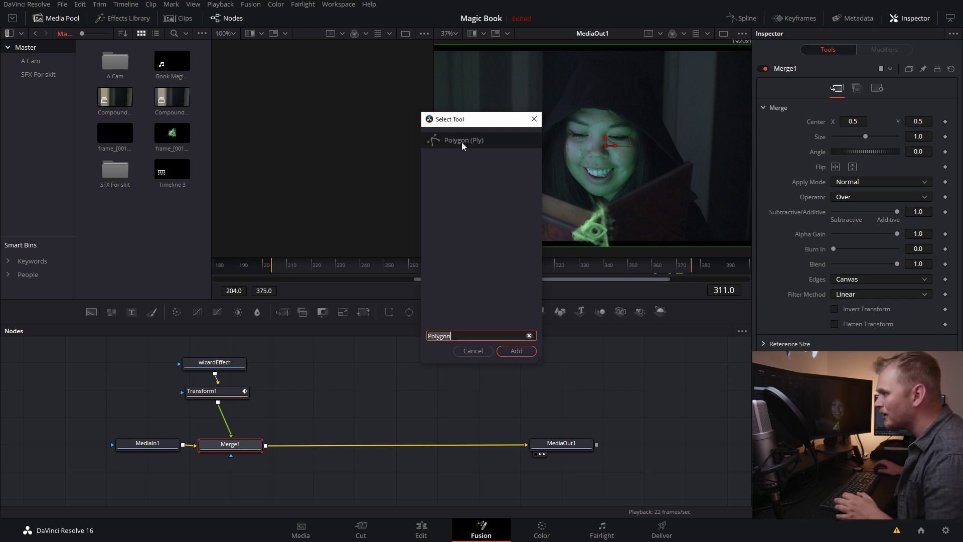
click(516, 350)
drag(221, 417, 221, 485)
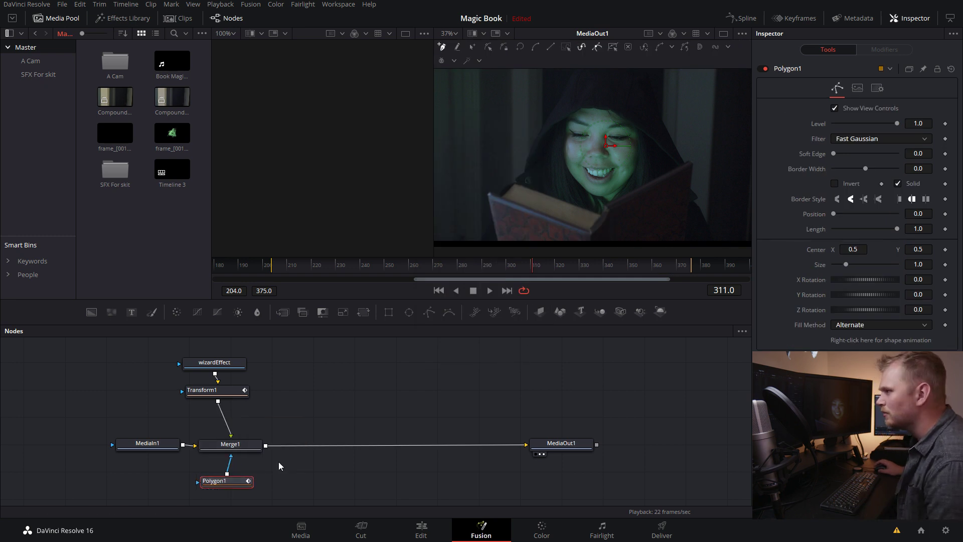
drag(533, 270, 594, 269)
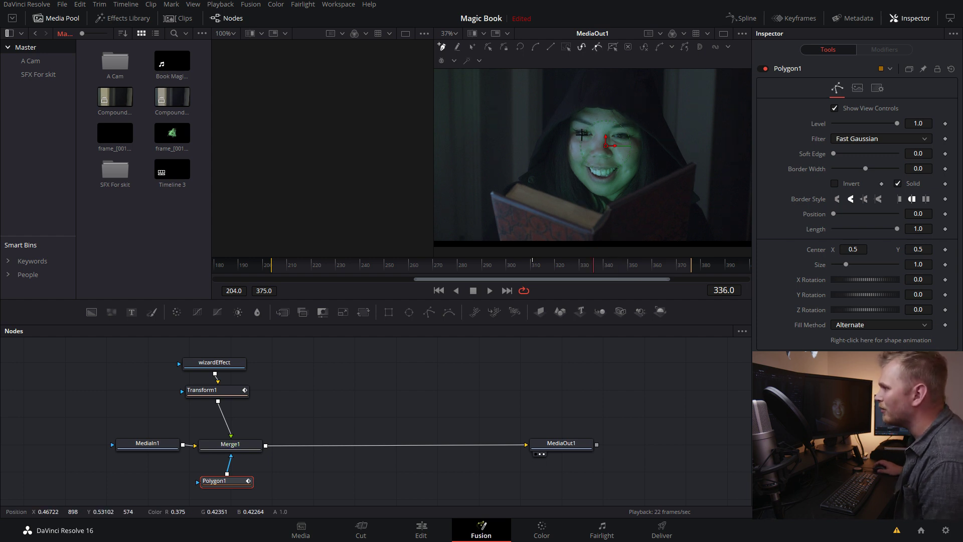
click(542, 167)
Sketch a first mask shape around the book, undo it, and invert the Polygon1 mask.
click(531, 231)
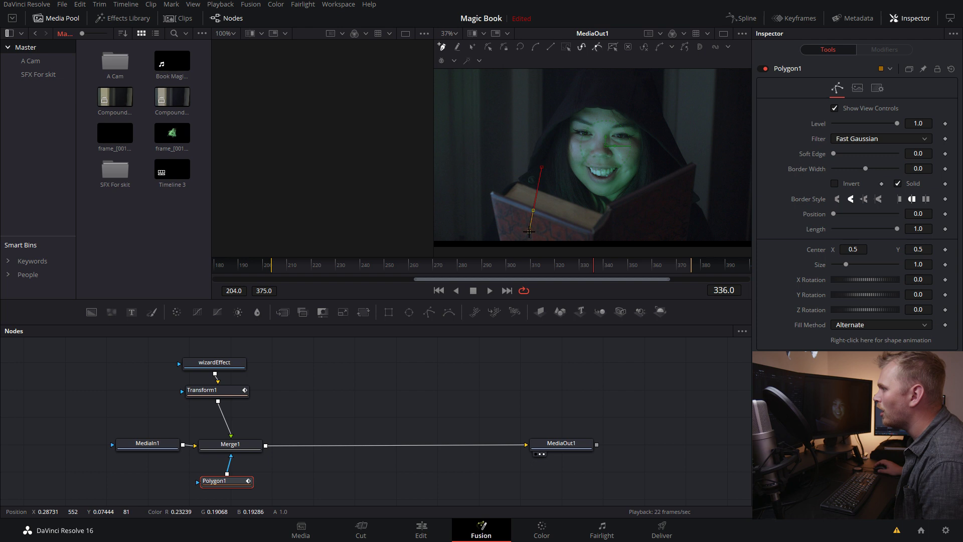
drag(606, 231, 644, 230)
click(644, 173)
click(542, 167)
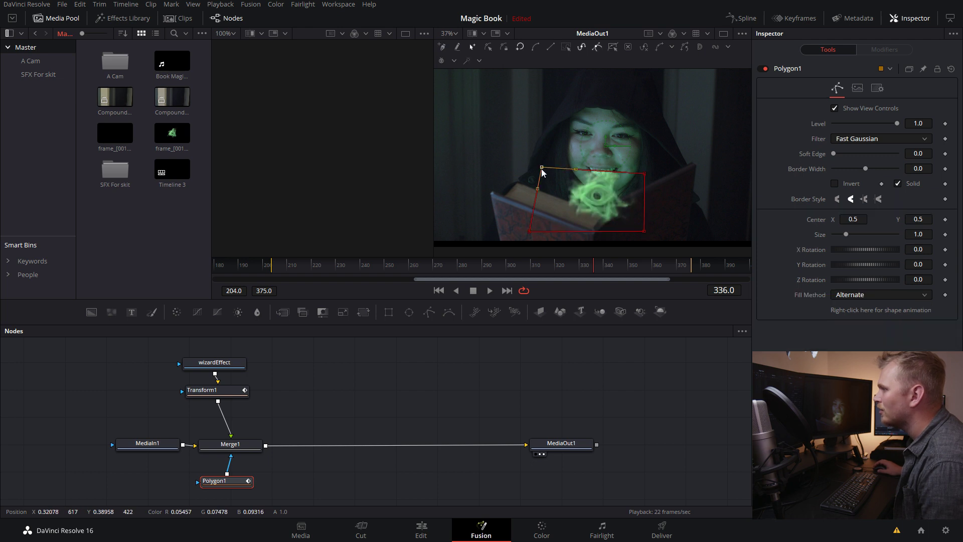
key(ctrl+z)
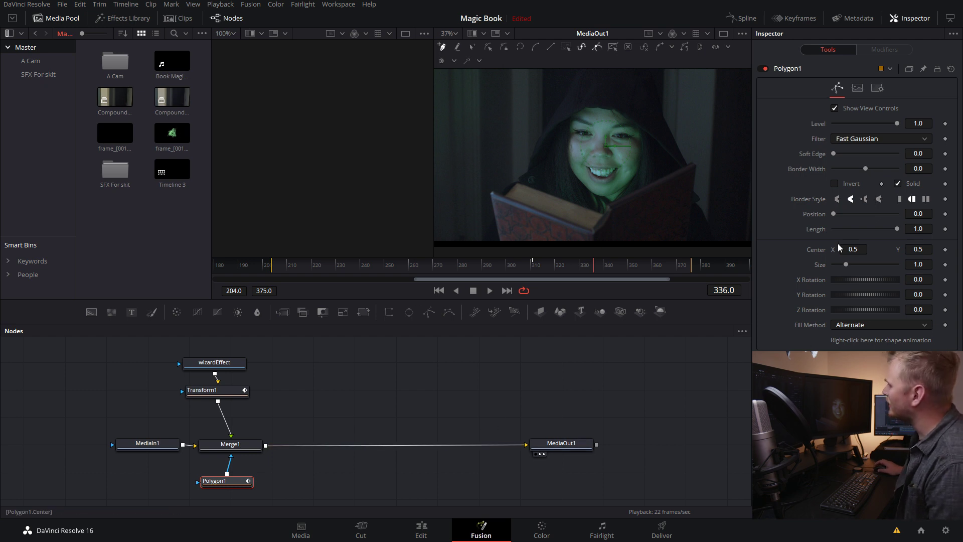
click(835, 184)
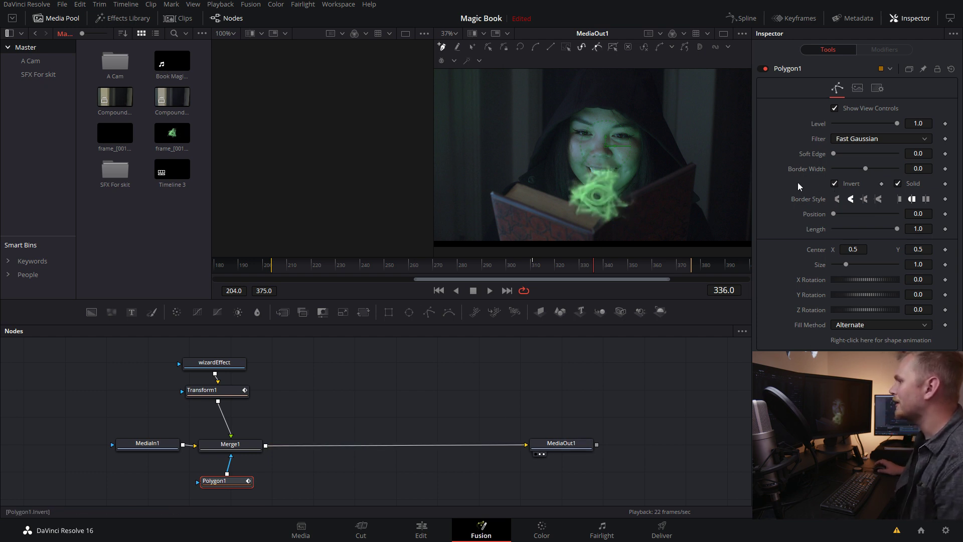
Draw a second polygon around the book's edges, then undo it to redraw.
drag(519, 183, 555, 183)
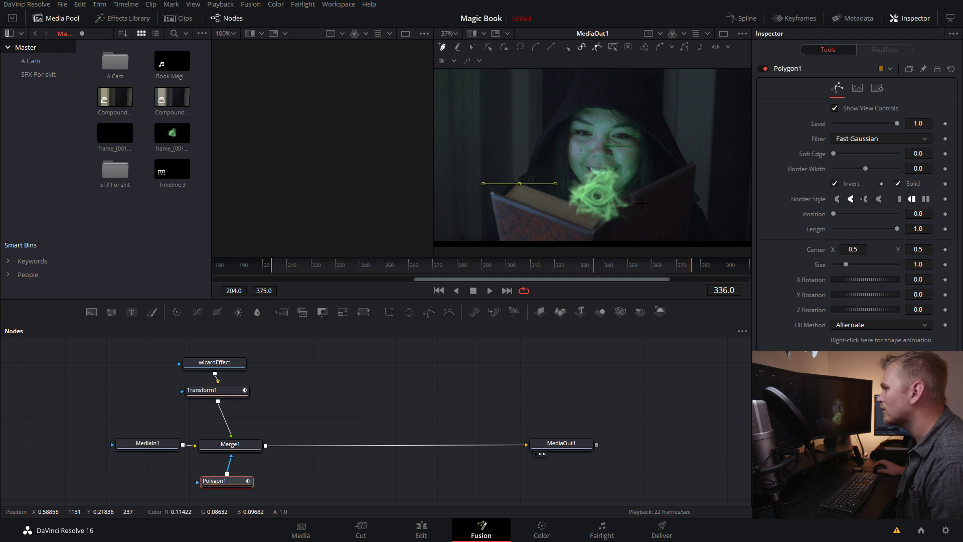
click(636, 190)
click(652, 228)
drag(572, 229, 532, 230)
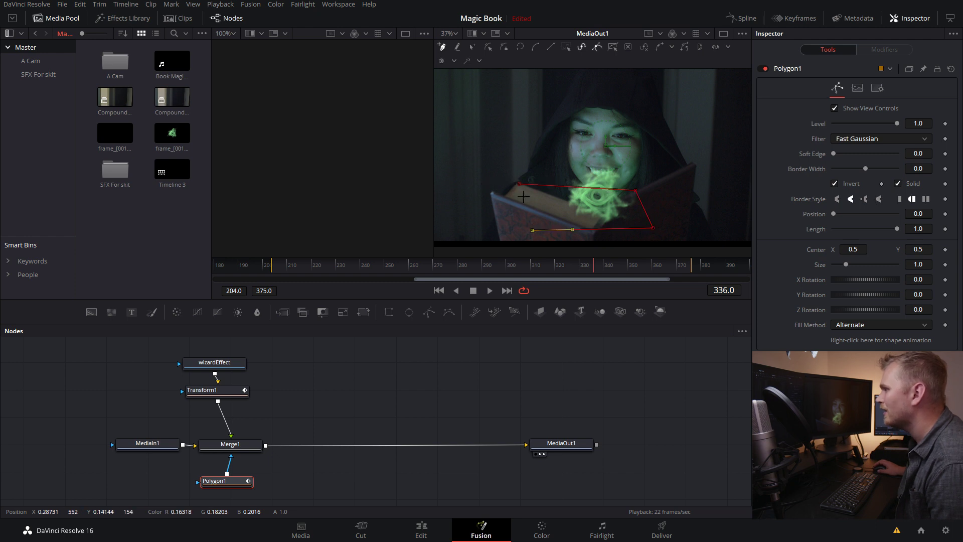
click(521, 185)
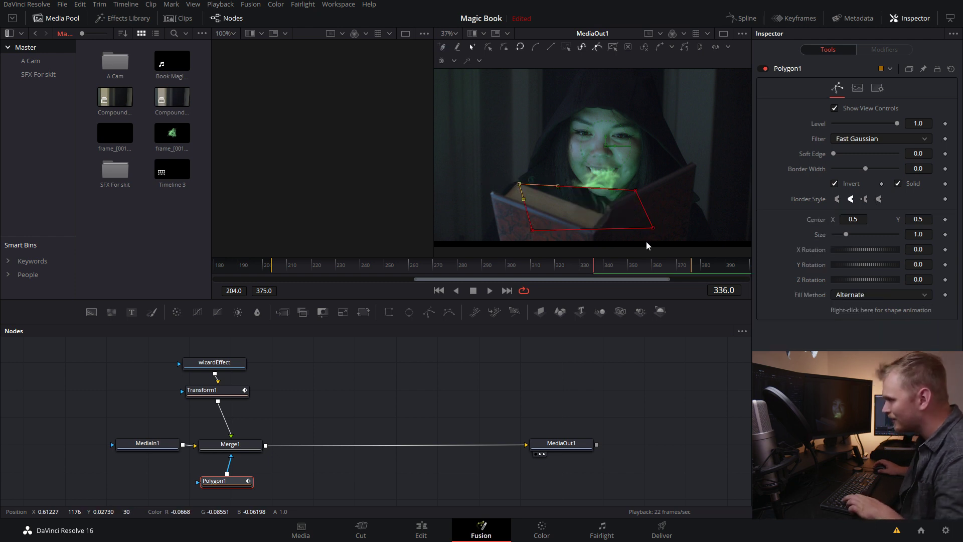
key(ctrl+z)
key(ctrl+z)
key(ctrl+z)
key(ctrl+z)
key(ctrl+z)
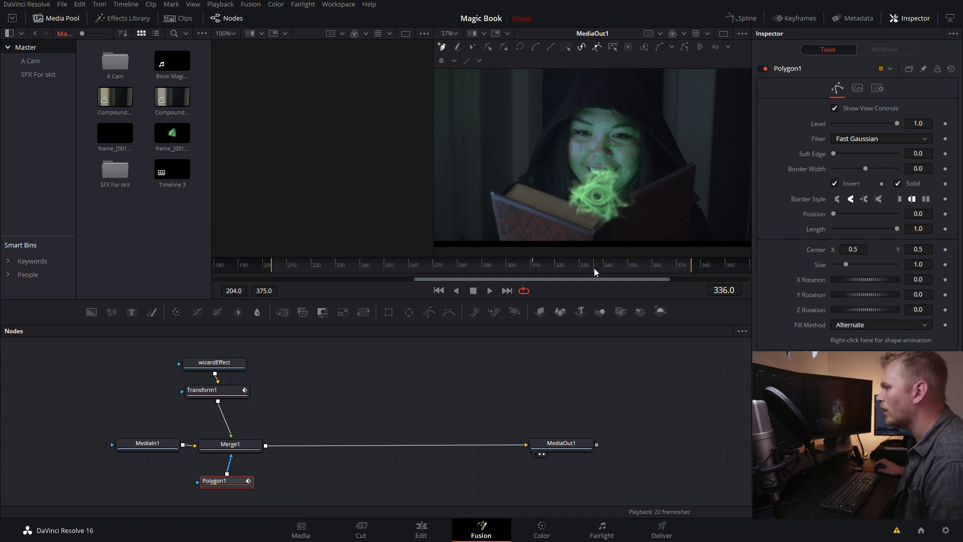
Return to frame 311 and enlarge the viewer for precise mask drawing.
drag(594, 268, 524, 268)
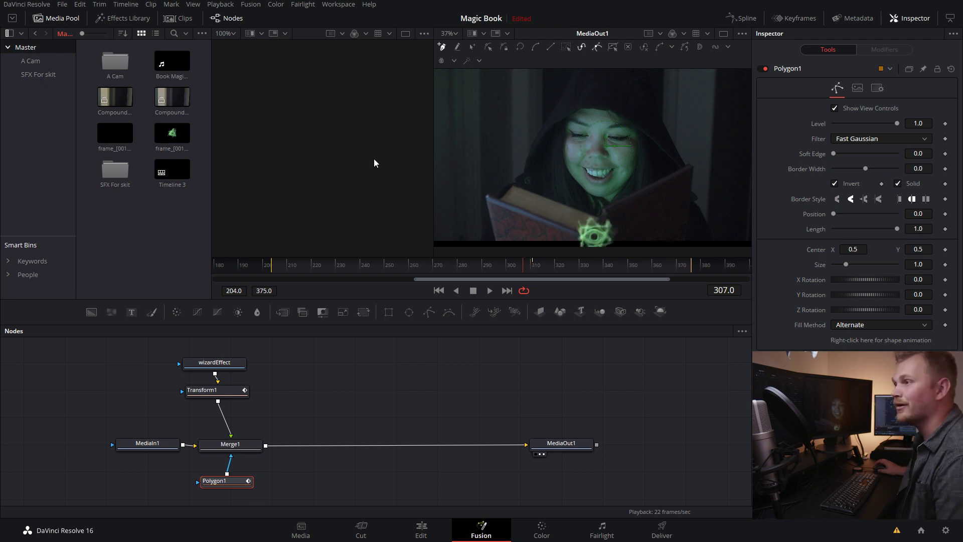
click(64, 20)
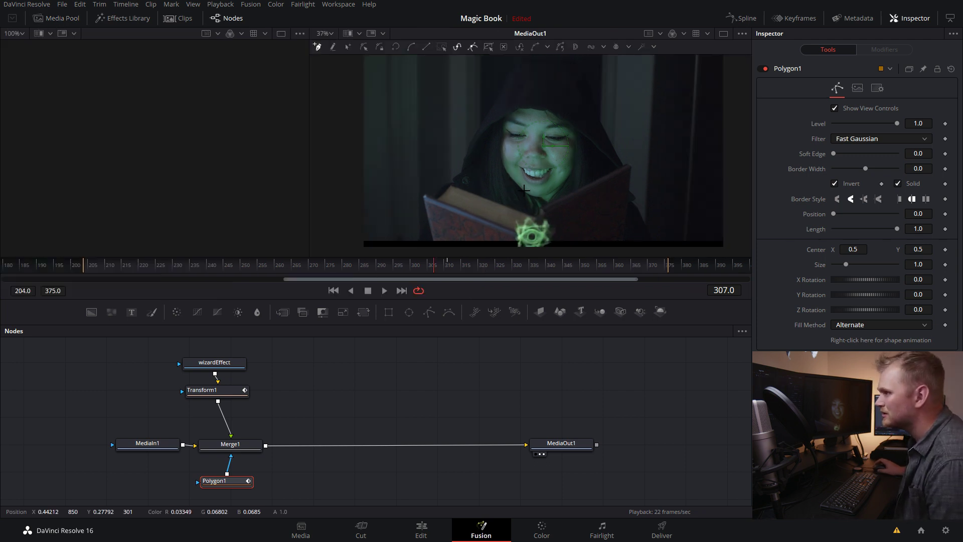
drag(306, 153, 157, 139)
scroll(473, 171, down, 5)
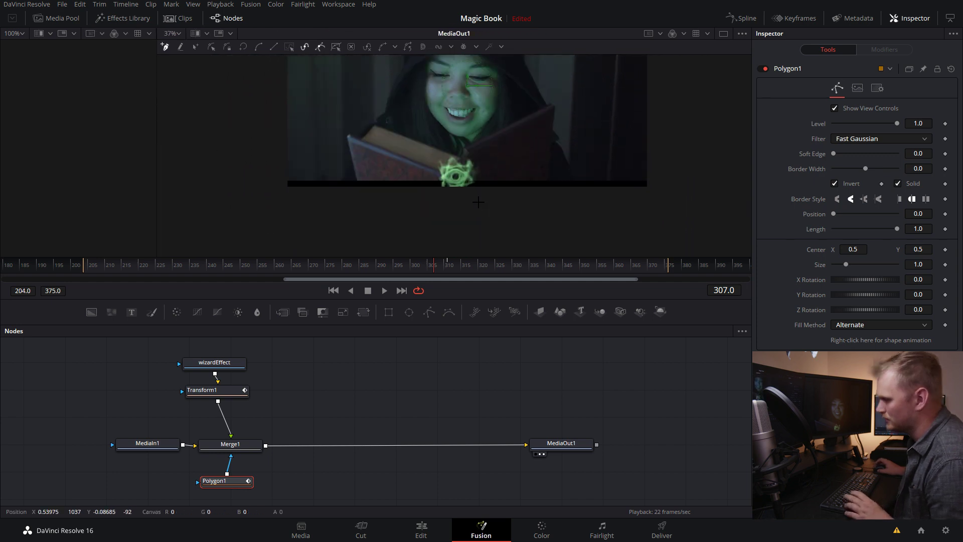
scroll(474, 168, up, 2)
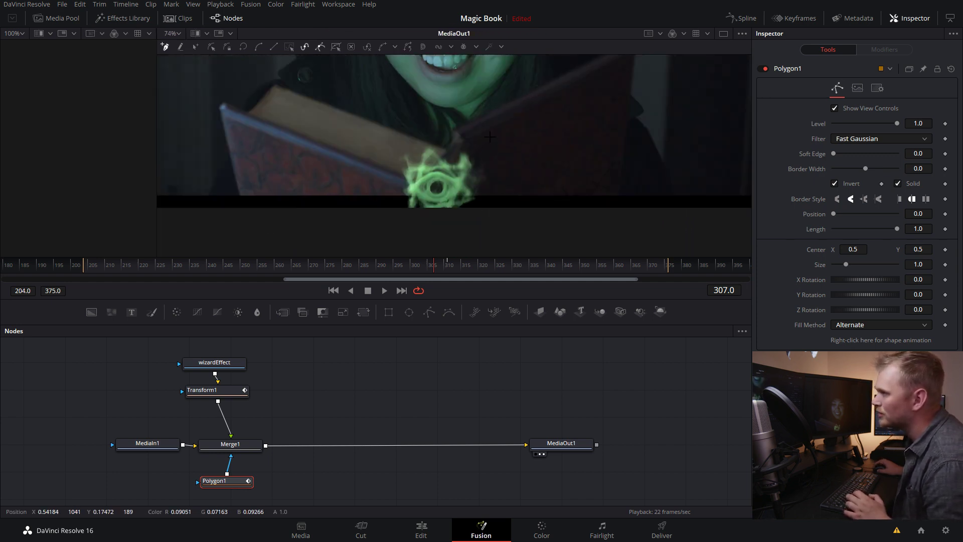
scroll(475, 168, up, 2)
scroll(506, 198, up, 1)
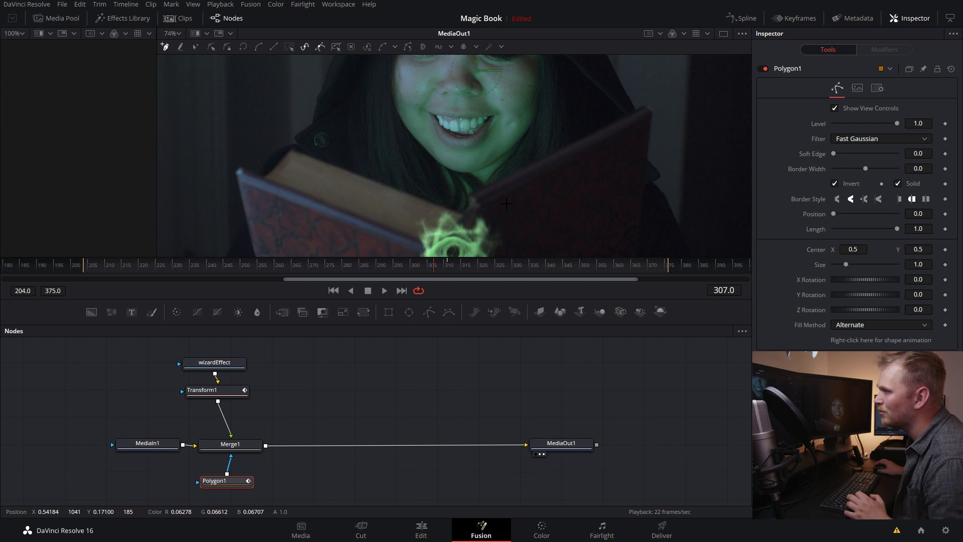
Place points around the open book's covers, spine and pages, and close the polygon.
click(292, 150)
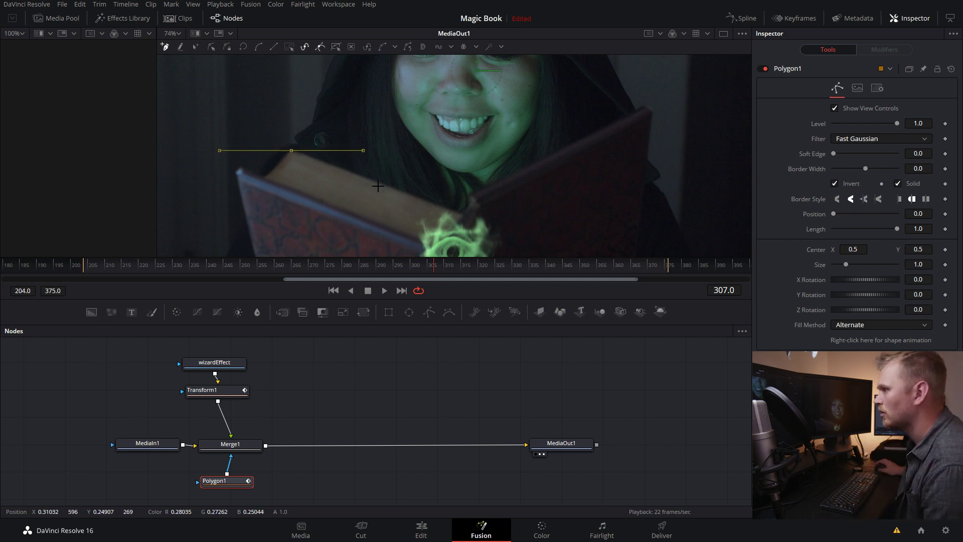
click(462, 213)
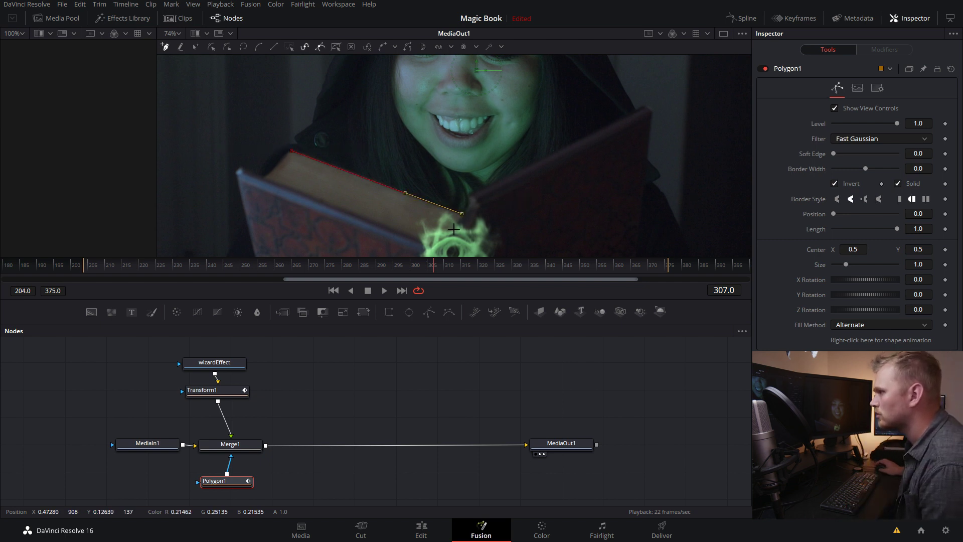
click(472, 197)
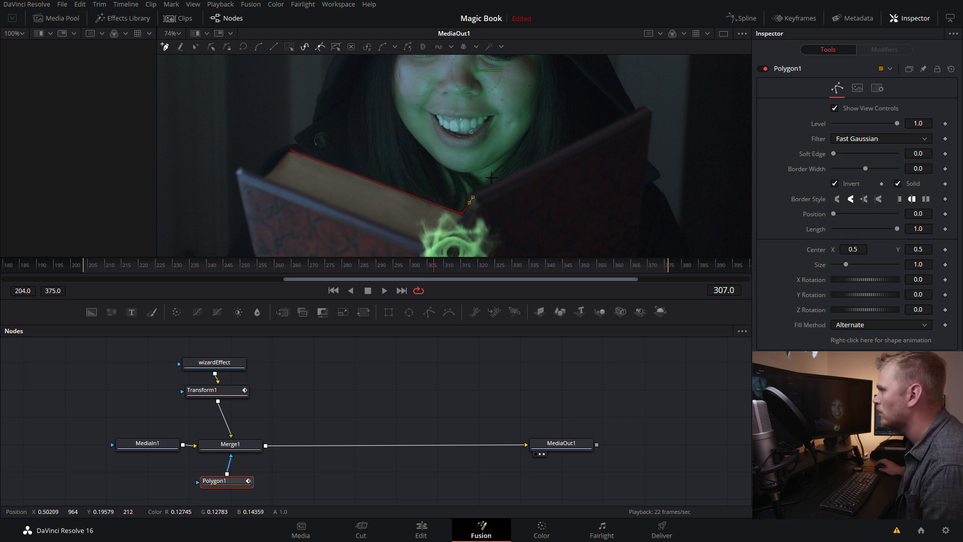
click(642, 106)
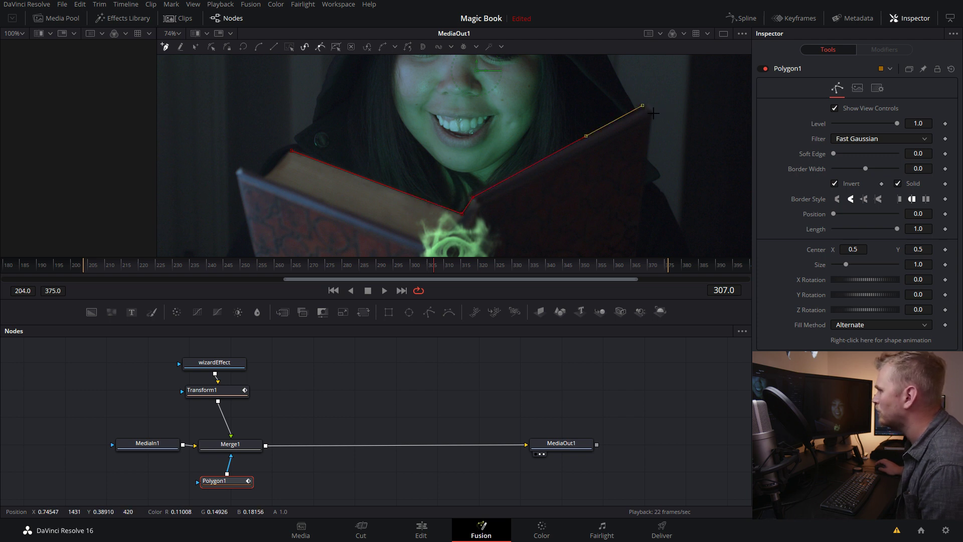
scroll(644, 200, down, 3)
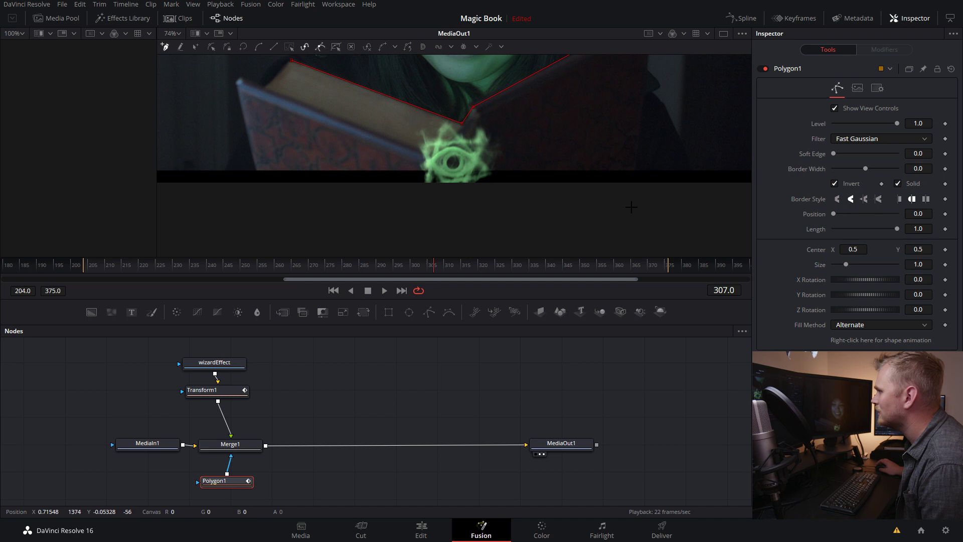
click(631, 207)
click(254, 223)
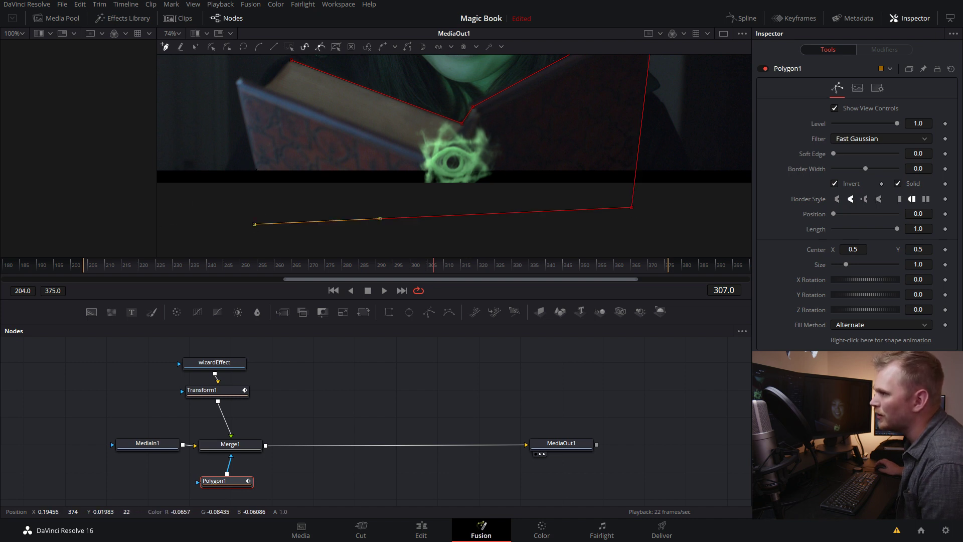
click(256, 172)
click(234, 81)
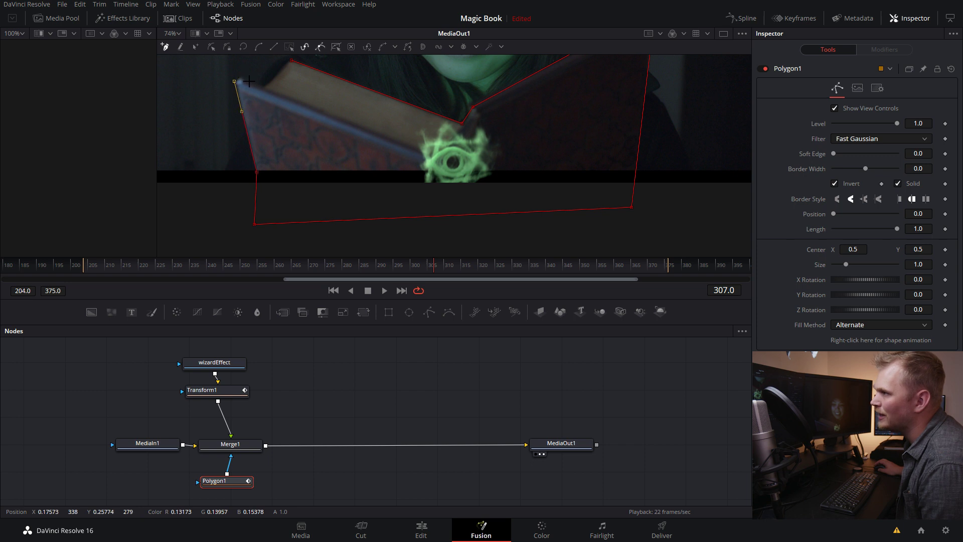
click(292, 62)
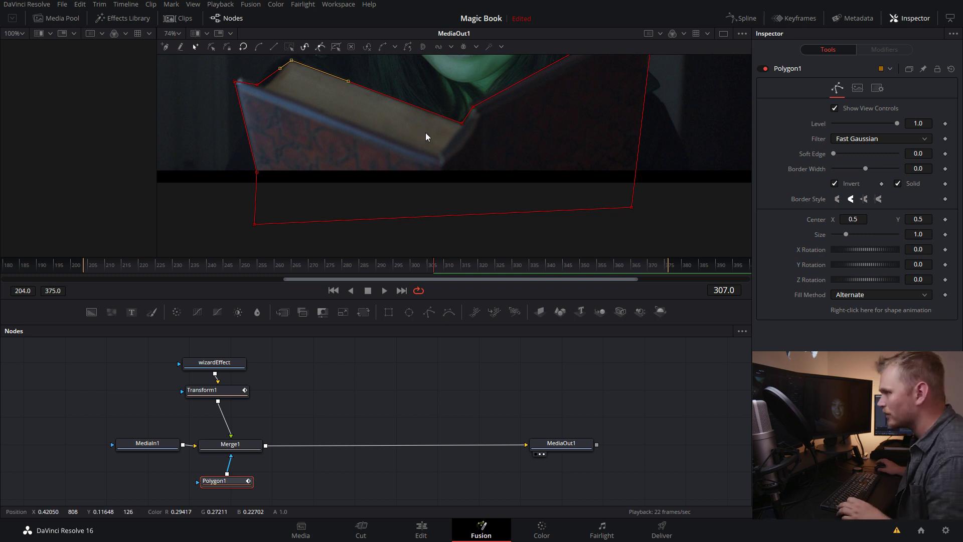
Zoom out to 37% and step a few frames ahead to check the mask.
scroll(428, 131, down, 3)
drag(460, 118, 469, 187)
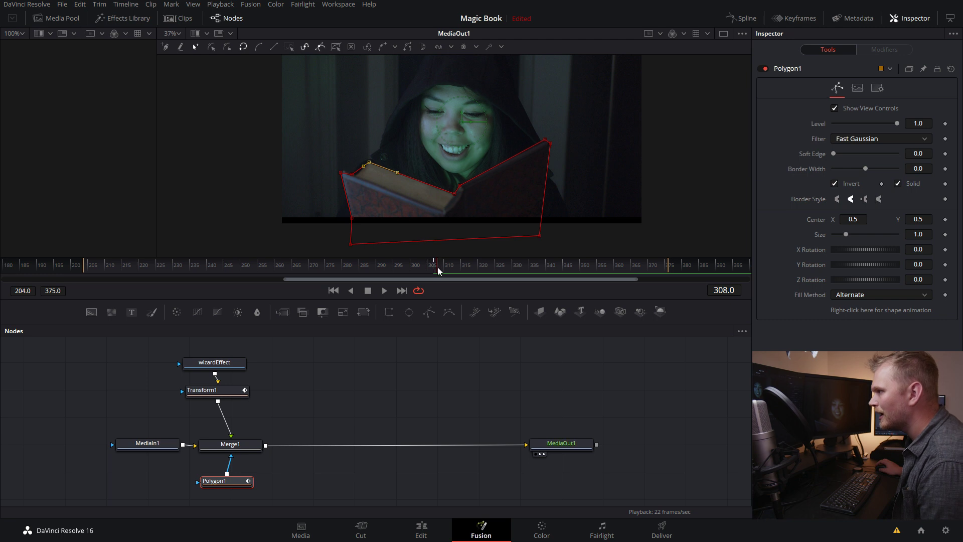
drag(437, 267, 489, 267)
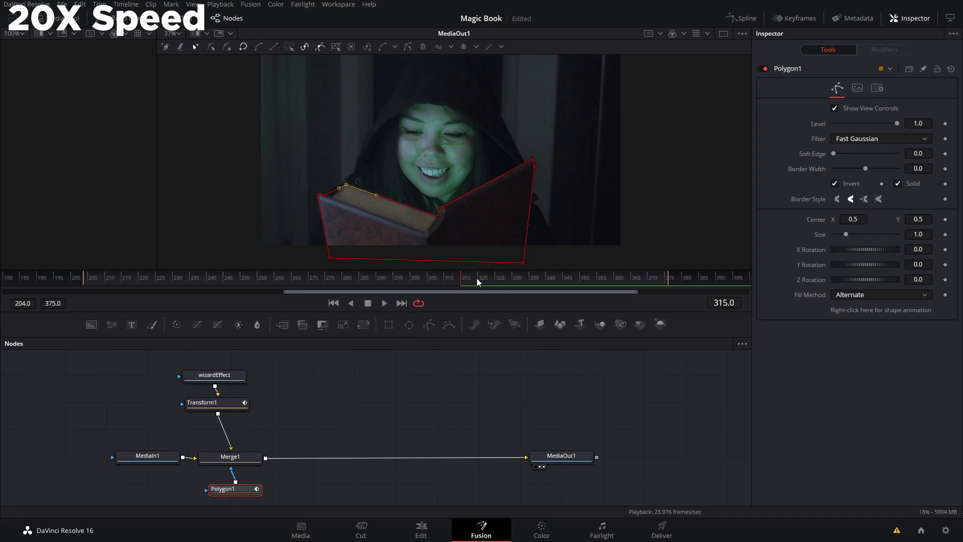
Reposition the Polygon1 mask points on several frames so the mask follows the rising book.
drag(477, 278, 585, 277)
drag(436, 208, 439, 238)
click(659, 278)
drag(503, 176, 506, 150)
drag(440, 209, 359, 173)
key(Right)
drag(445, 177, 429, 240)
key(Right)
key(Right)
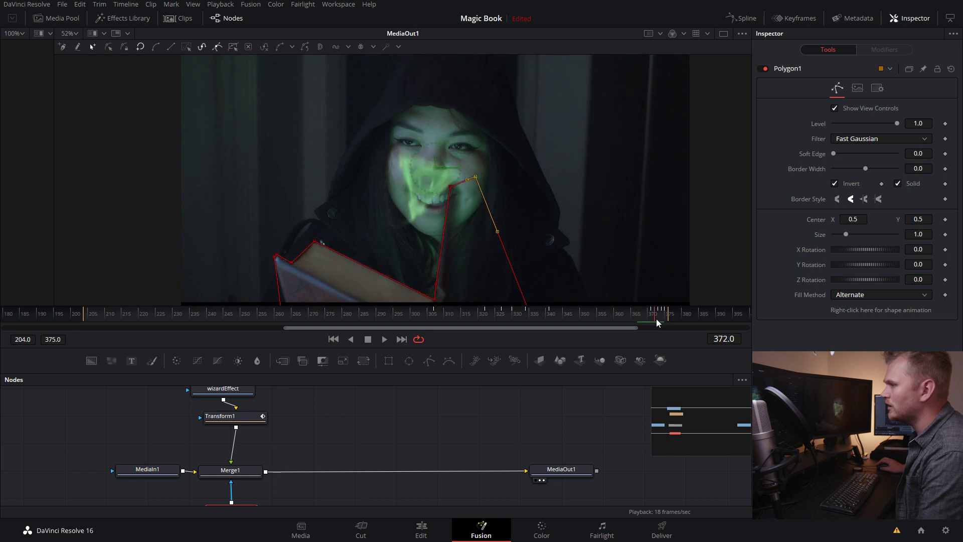
drag(657, 322, 661, 323)
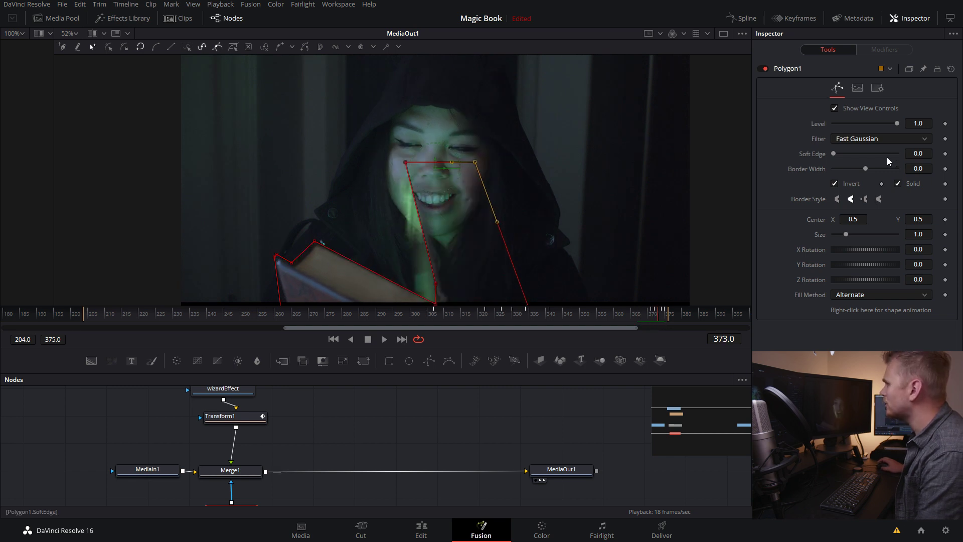
Raise the mask's Soft Edge slightly, scrub back to check it, and return to the Edit page.
drag(834, 153, 835, 154)
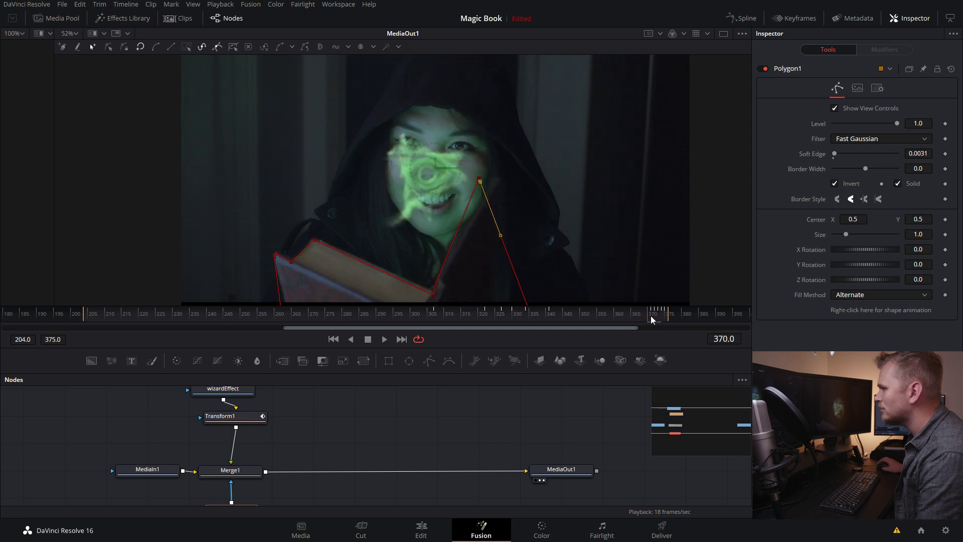
drag(662, 319, 515, 320)
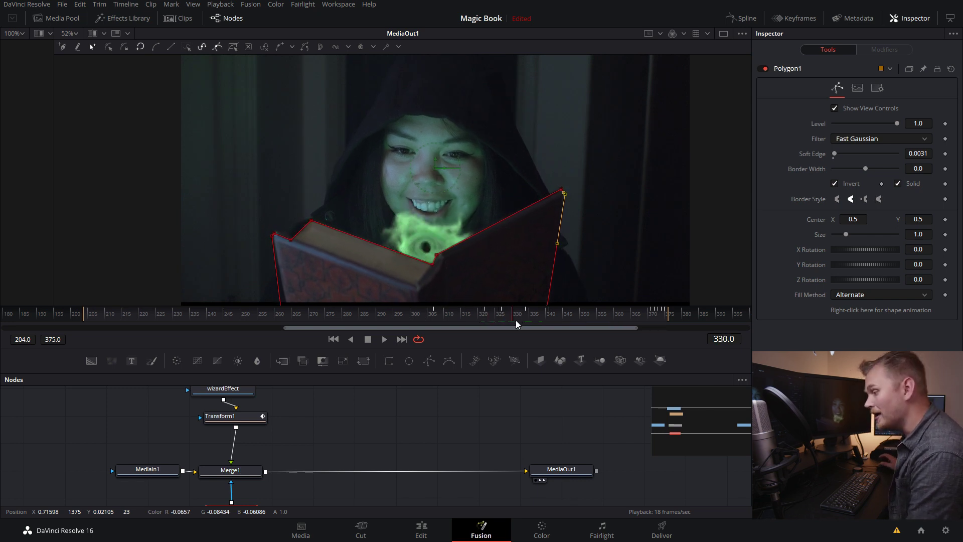
click(422, 530)
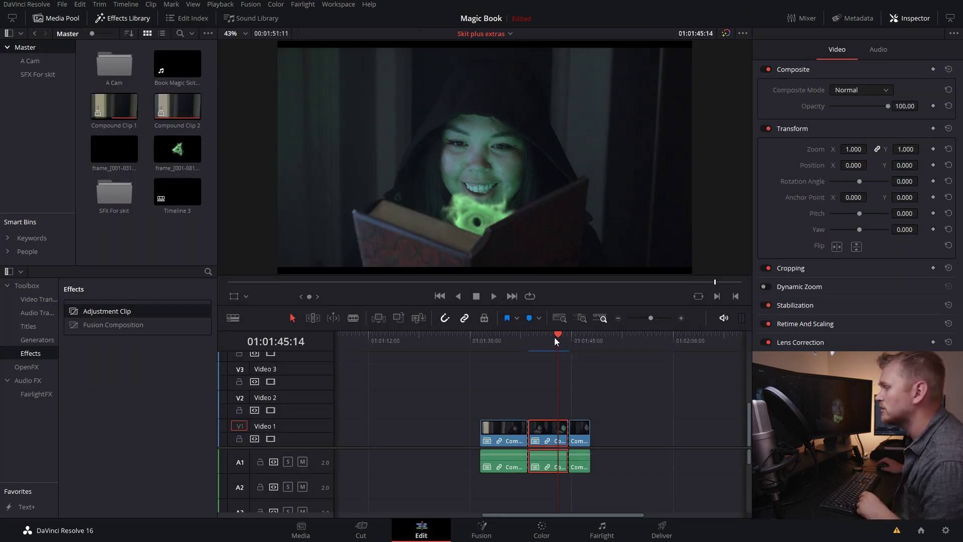
Play back the masked spell shot from just before the spell appears.
drag(555, 338, 532, 338)
key(space)
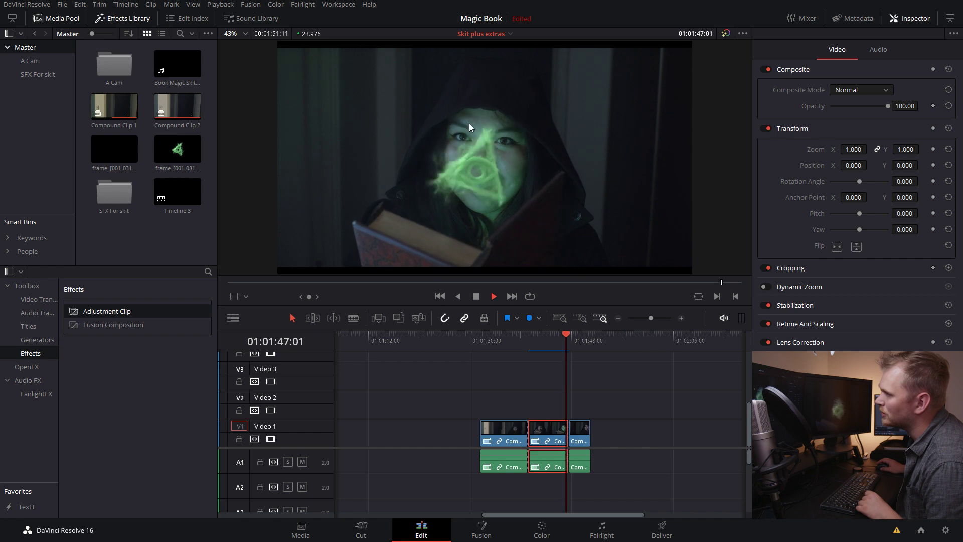
key(space)
Place an Adjustment Clip on Video 2 above the spell clip and switch to the Color page.
click(569, 336)
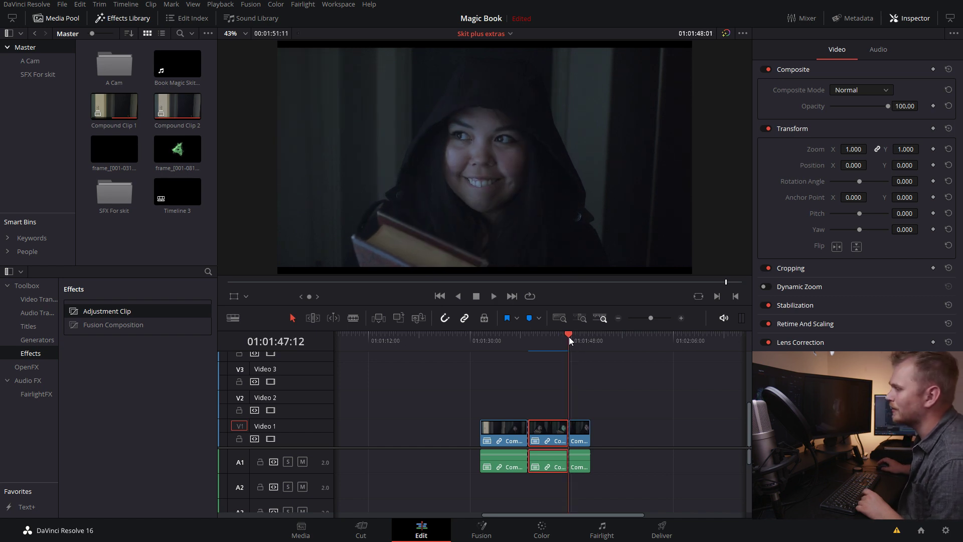
drag(562, 338, 557, 340)
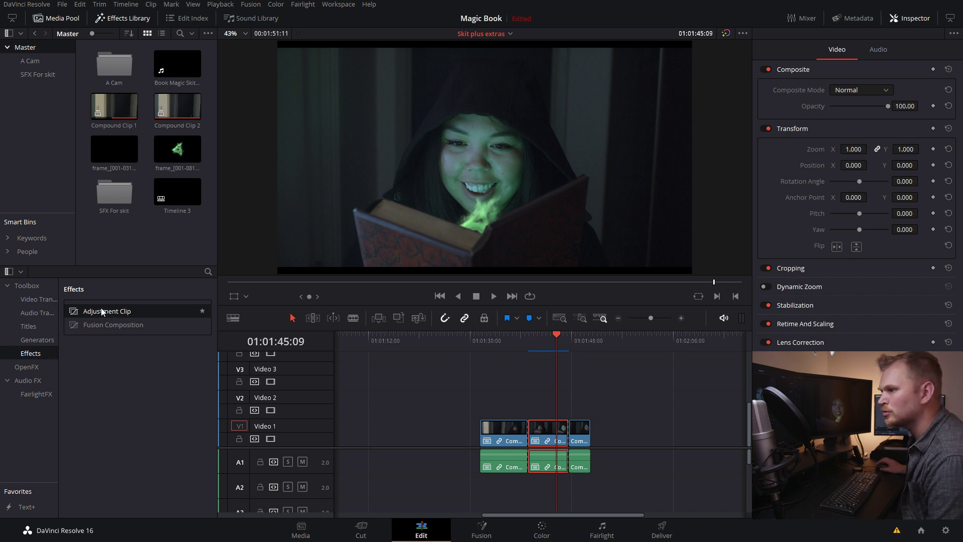
drag(96, 311, 567, 405)
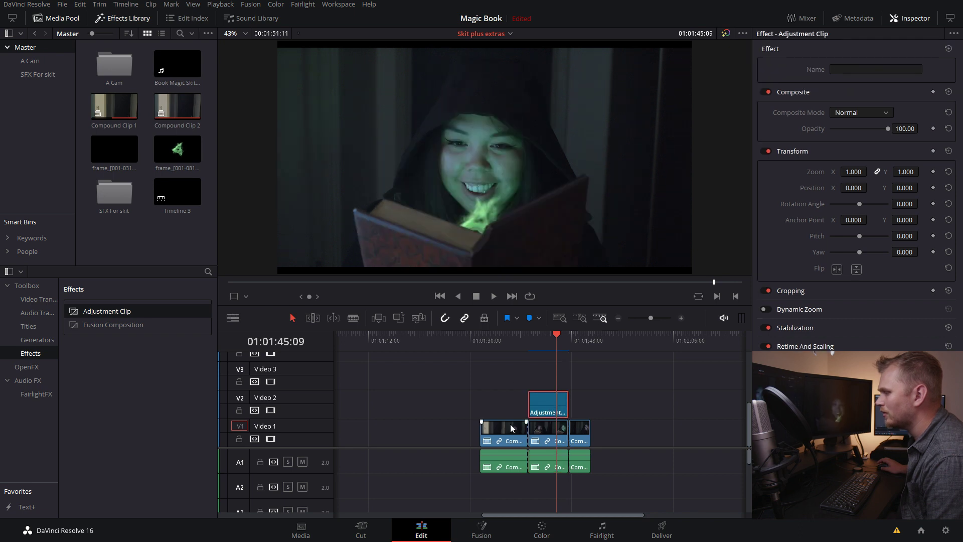
click(530, 535)
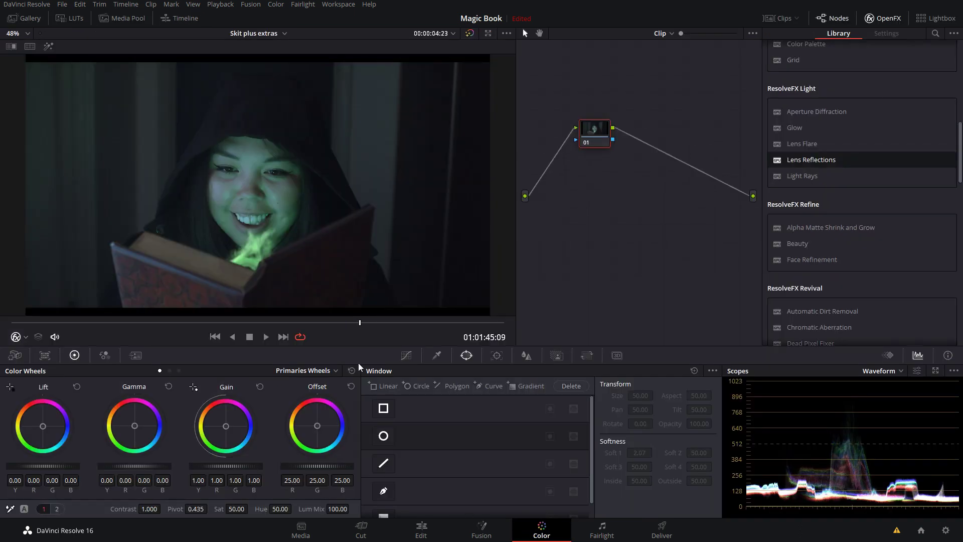
Apply Glow from the OpenFX Library to node 01 with Shine Threshold about 0.387.
scroll(833, 128, up, 2)
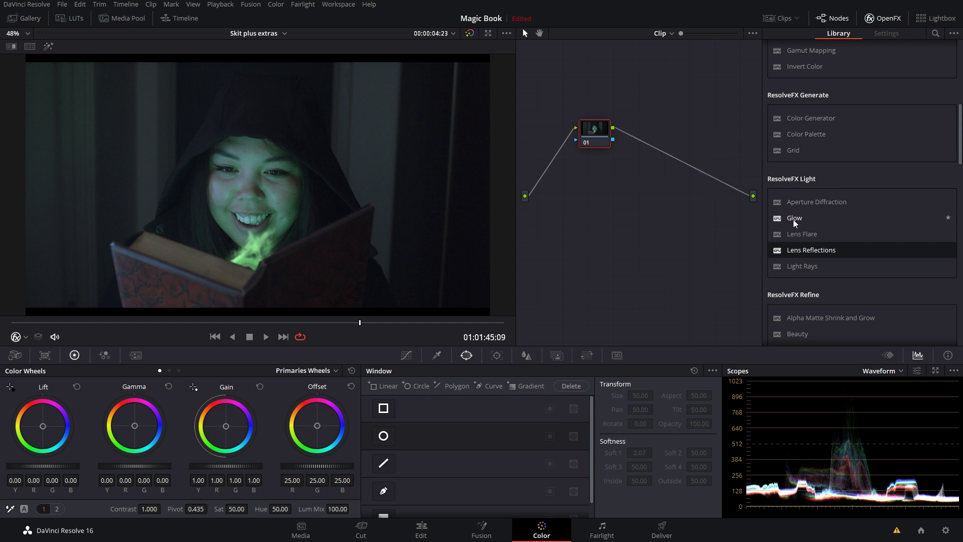
drag(800, 221, 593, 138)
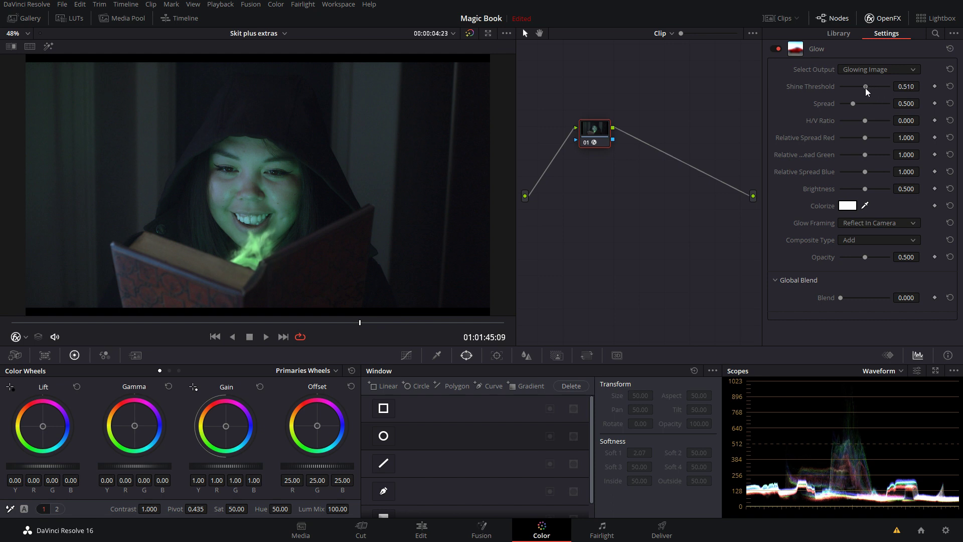
drag(865, 87, 842, 87)
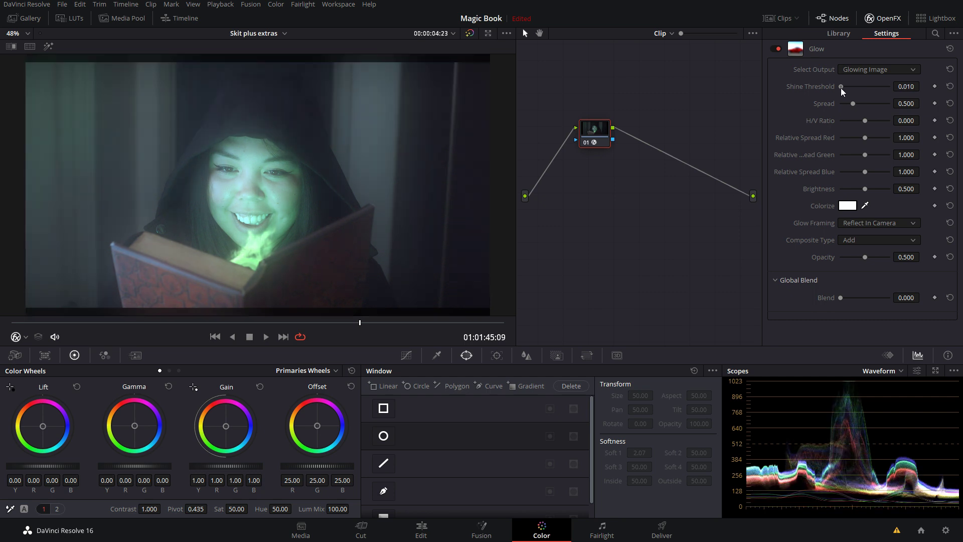
drag(842, 87, 861, 88)
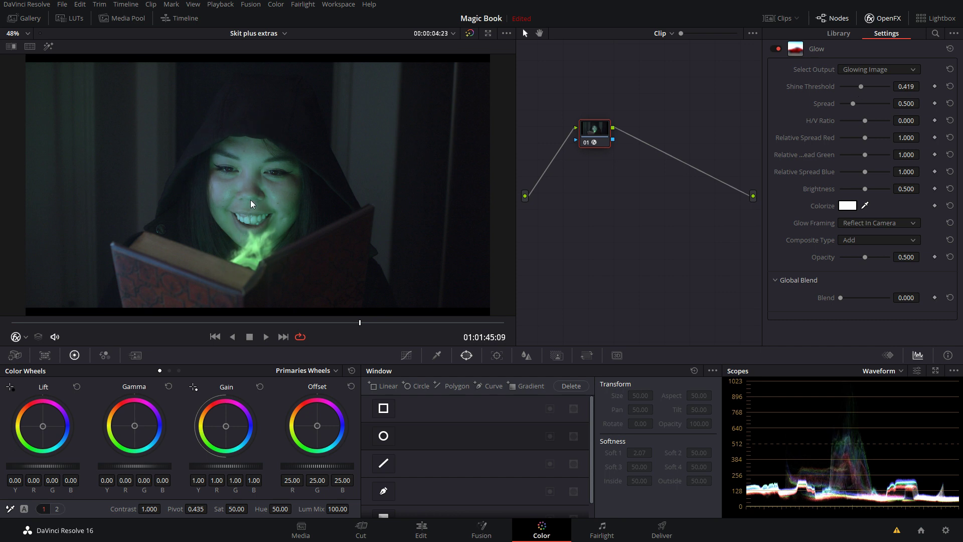
drag(861, 88, 862, 88)
Bypass the glow to compare before and after, then add a serial node 02.
key(ctrl+d)
key(ctrl+d)
key(ctrl+d)
key(ctrl+d)
drag(356, 325, 432, 322)
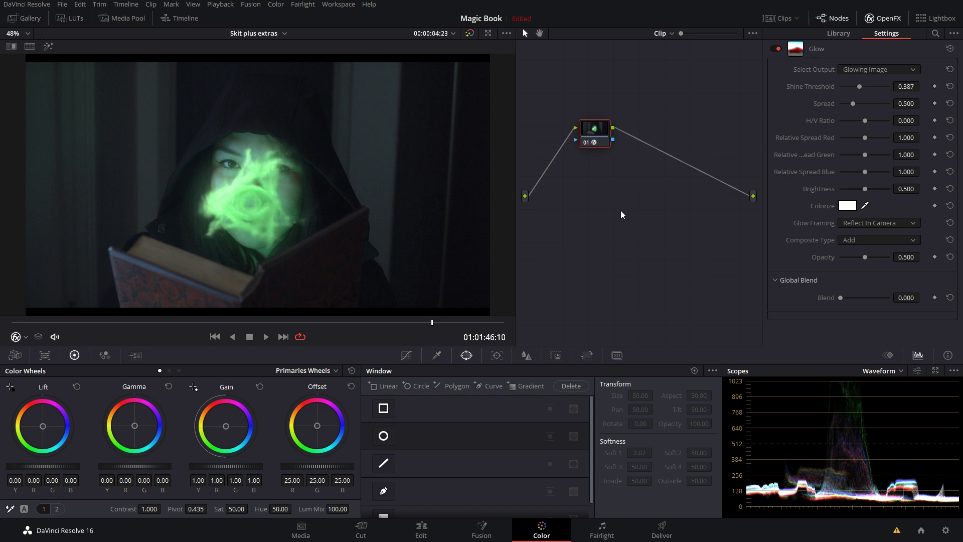
key(alt+s)
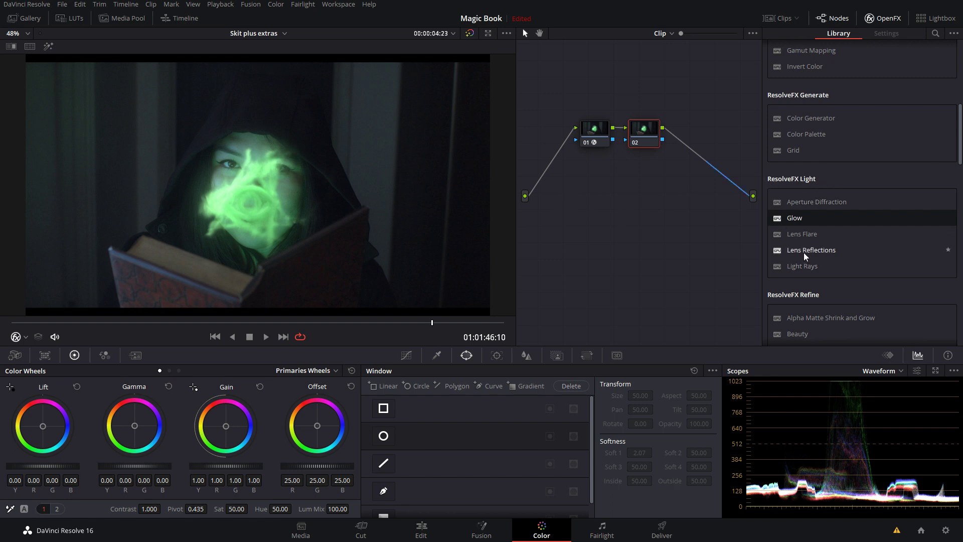
Apply Lens Reflections to node 02, raise its Global Blend partway, then reselect node 01.
drag(804, 256, 636, 141)
drag(430, 323, 449, 314)
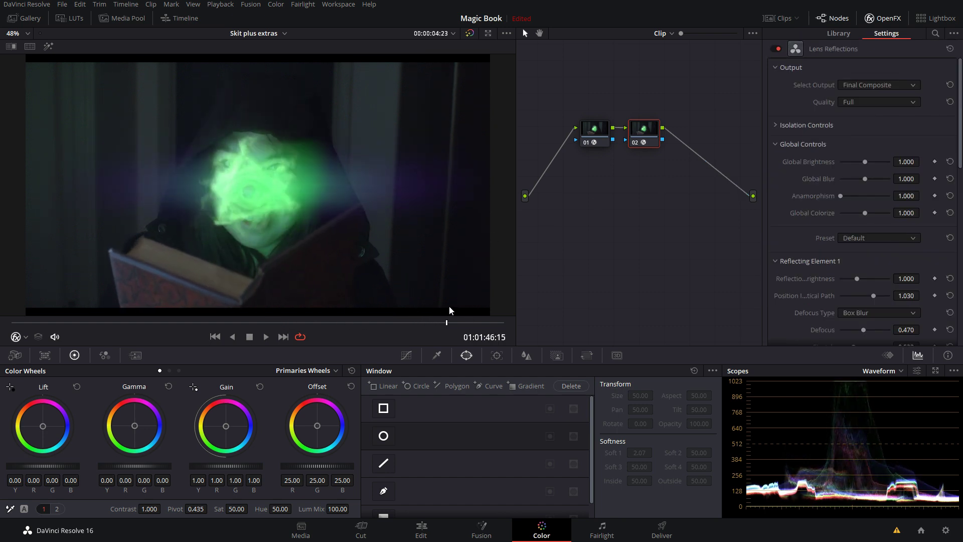
scroll(840, 234, down, 5)
scroll(840, 234, down, 6)
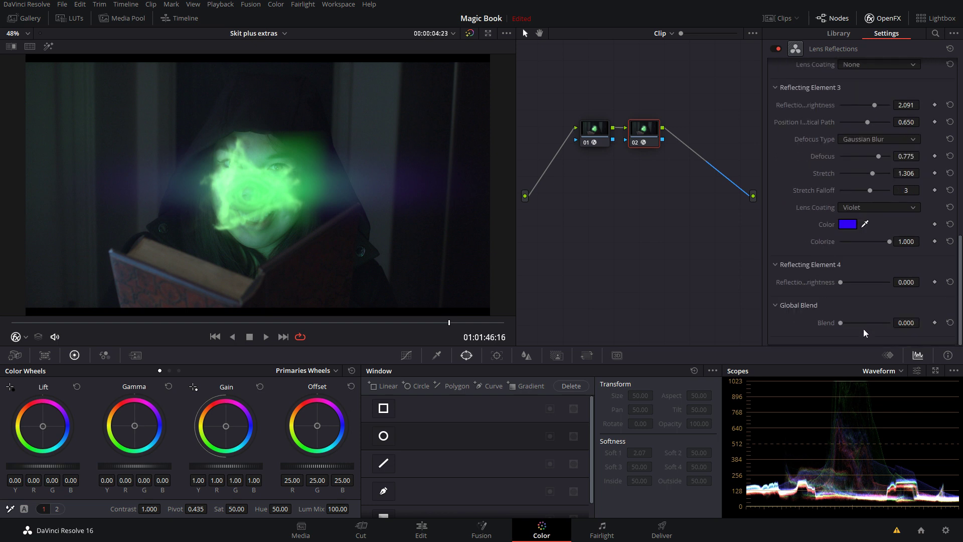
drag(852, 324, 866, 326)
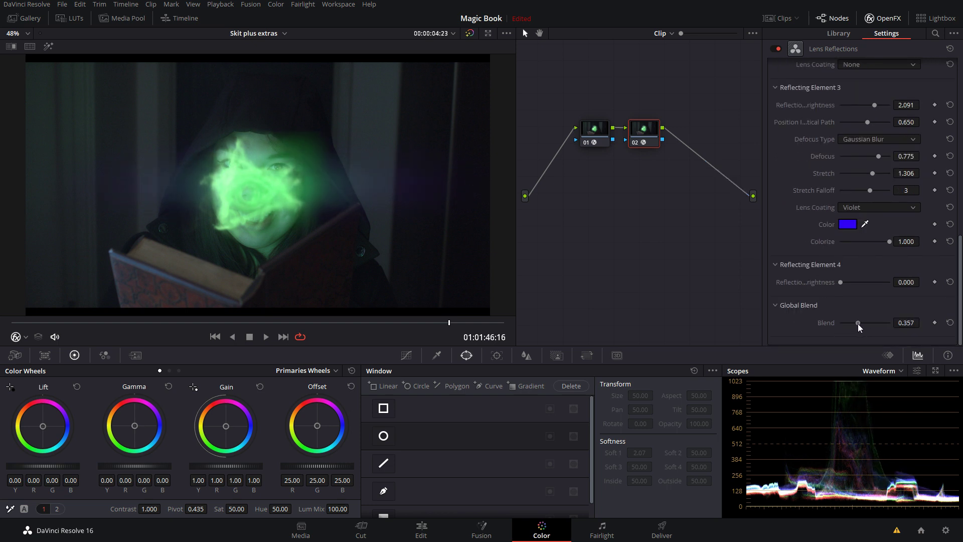
click(592, 135)
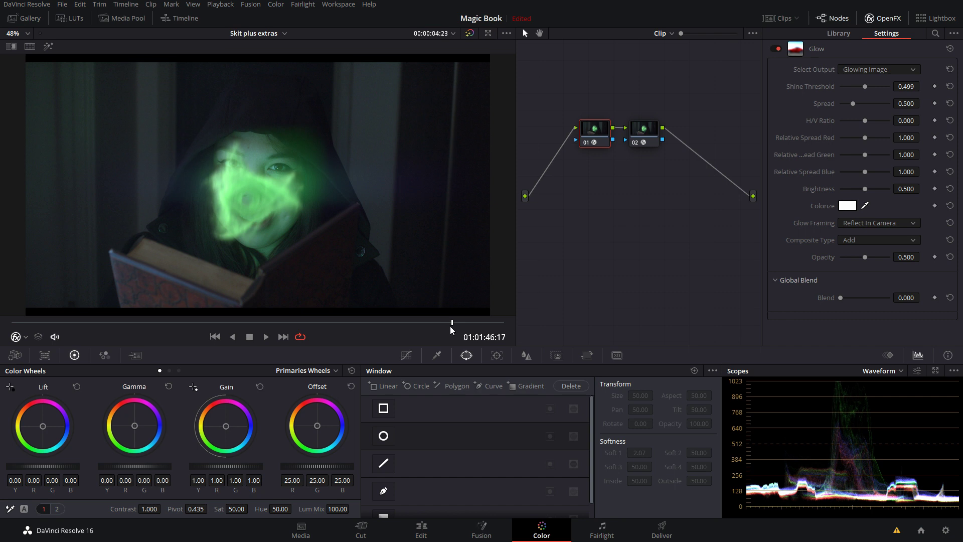
On the Edit page, play the glowing spell shot from just before the spell begins.
click(421, 529)
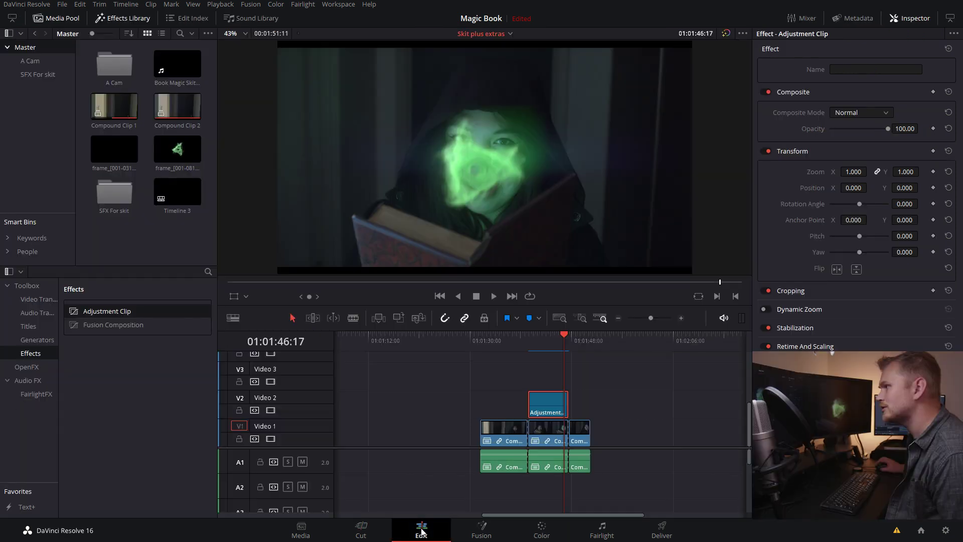
click(521, 341)
key(space)
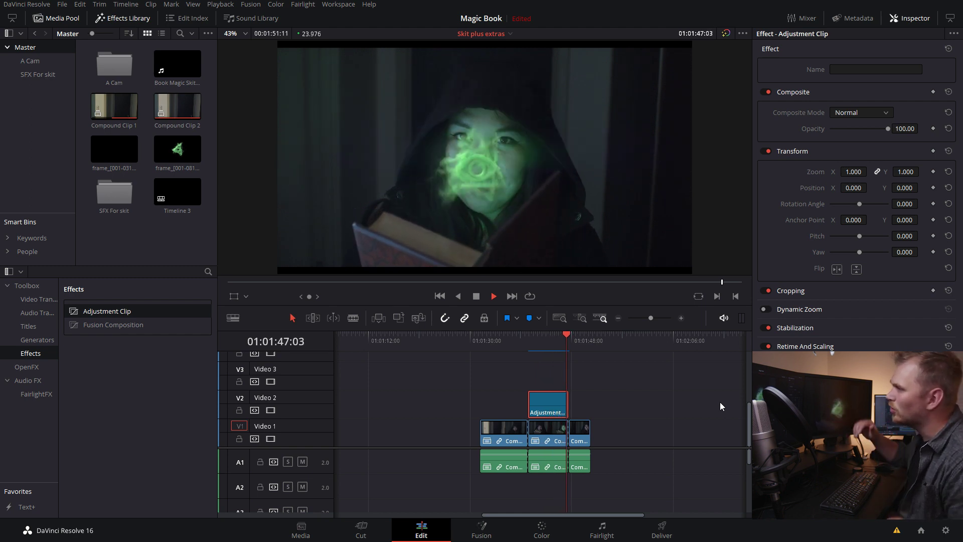
key(space)
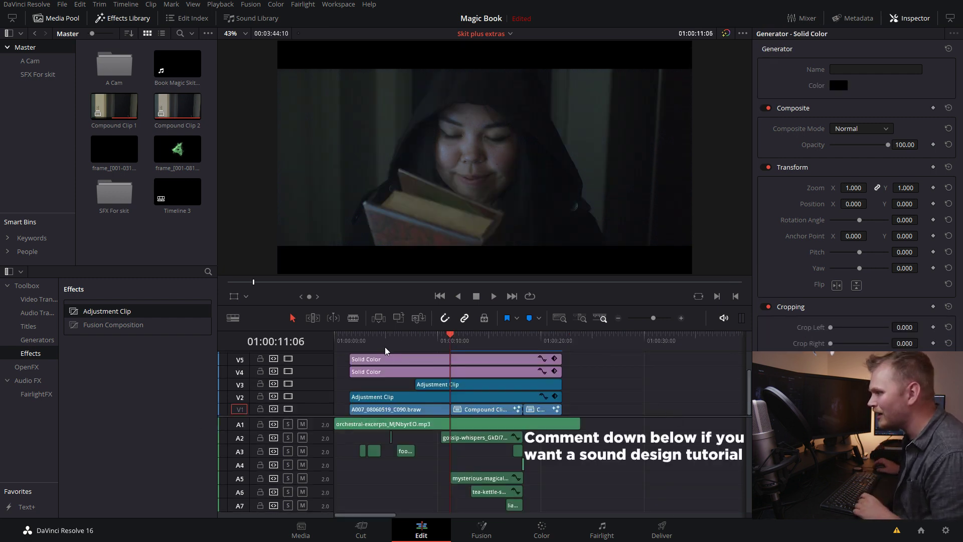
Scrub through the skit's opening and set the playhead near its start for playback.
drag(385, 350, 494, 345)
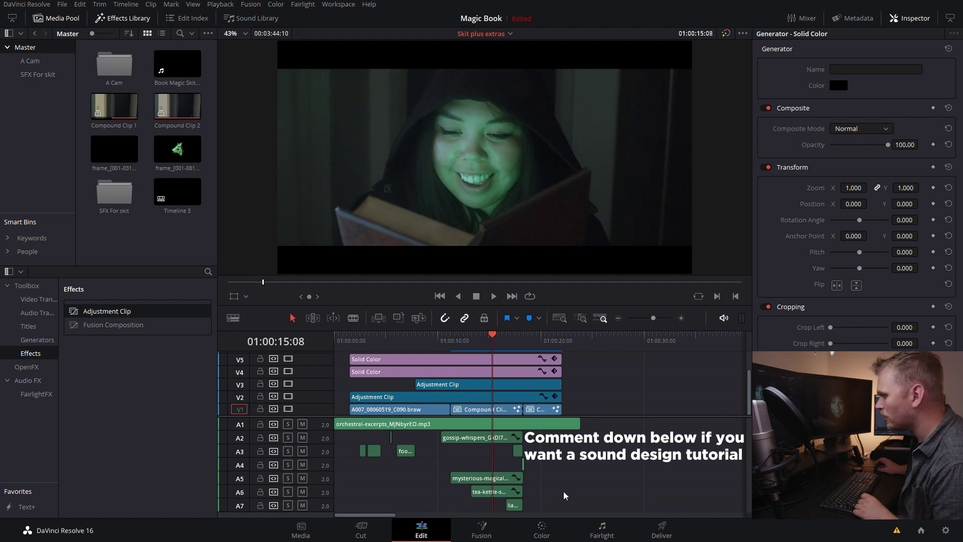
click(444, 341)
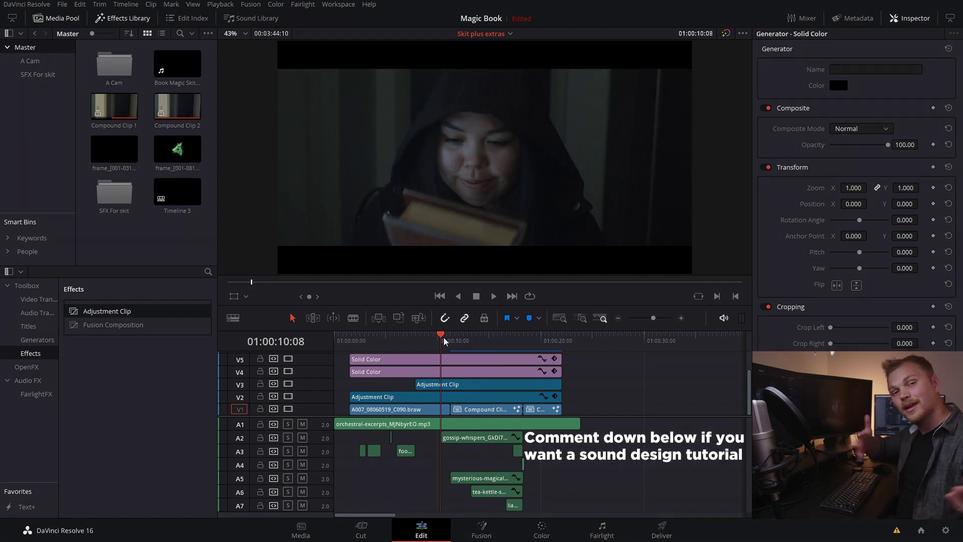